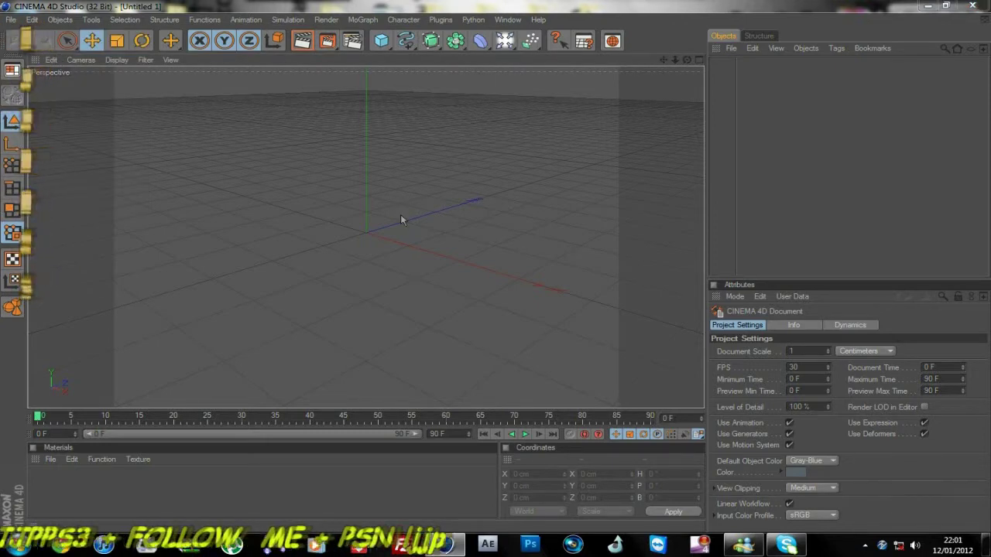
Open the Custom Pack scene file and dismiss the missing-plugins warning
{"action": "key", "text": "ctrl+o"}
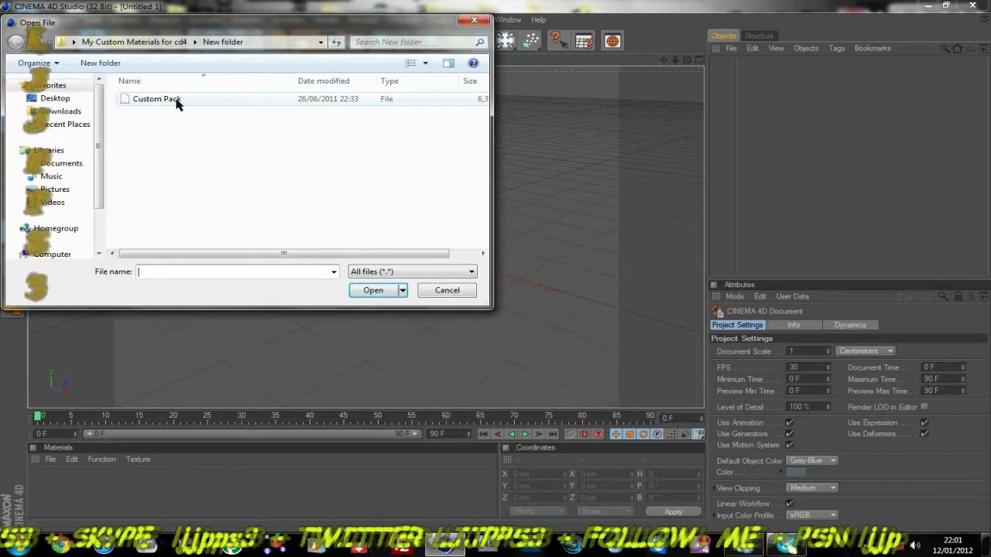
{"action": "left_click", "coordinate": [177, 101]}
{"action": "left_click", "coordinate": [391, 291]}
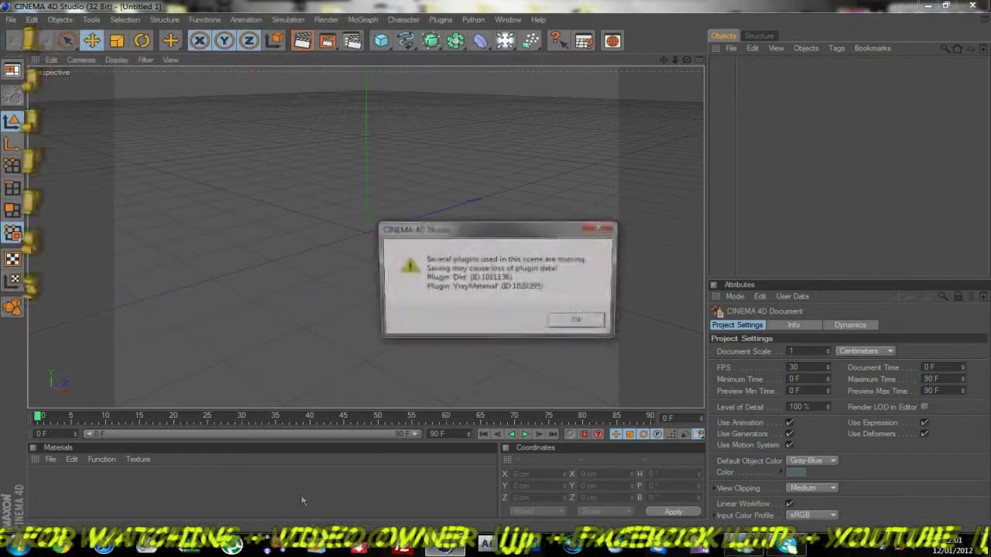
{"action": "left_click", "coordinate": [600, 327]}
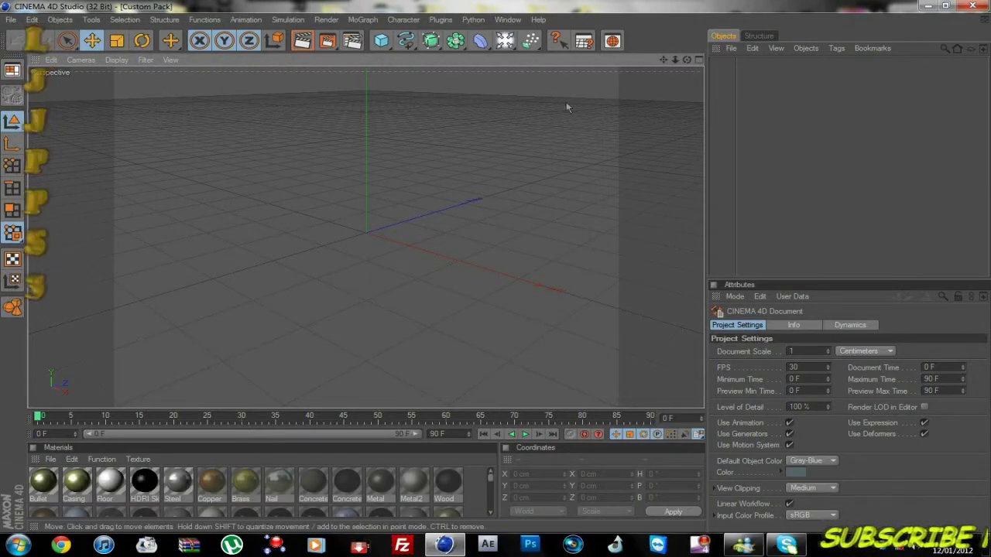
Add a MoText object and replace its text with LJJPPS3
{"action": "left_click", "coordinate": [363, 20]}
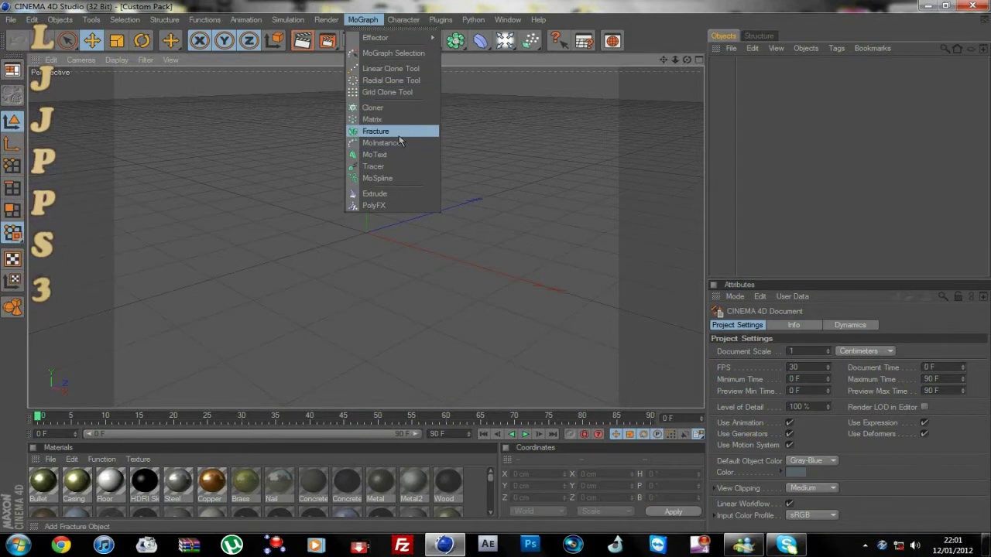
{"action": "left_click", "coordinate": [375, 155]}
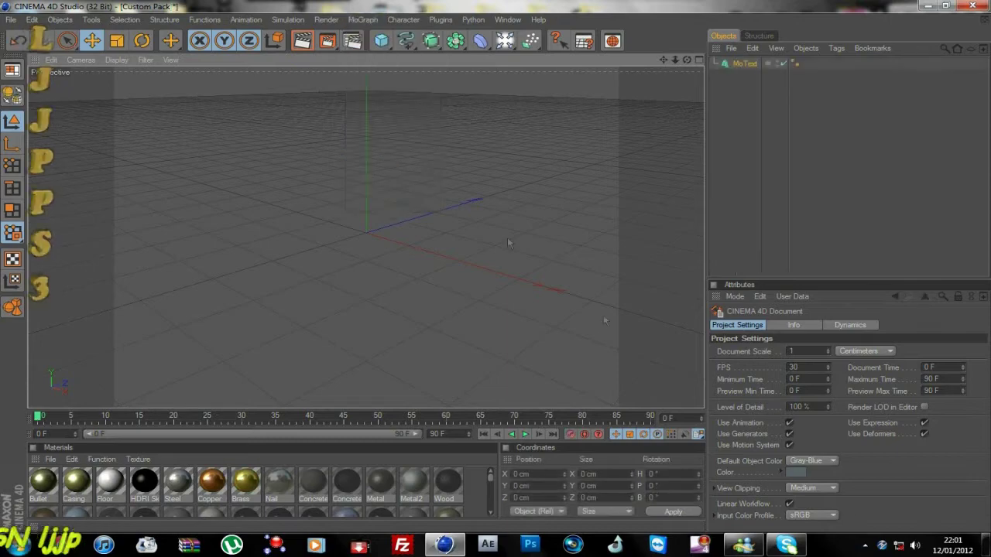
{"action": "double_click", "coordinate": [744, 379]}
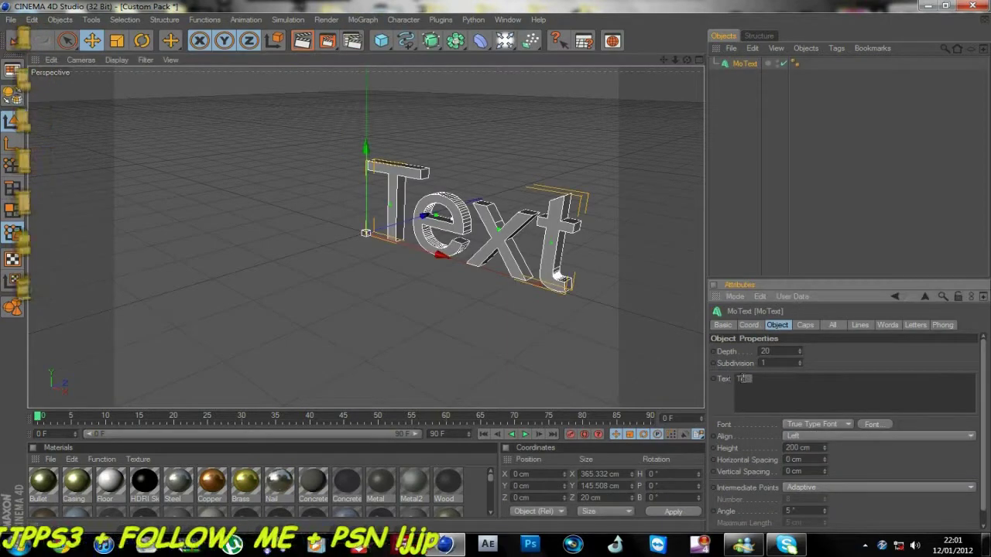
{"action": "type", "text": "lj"}
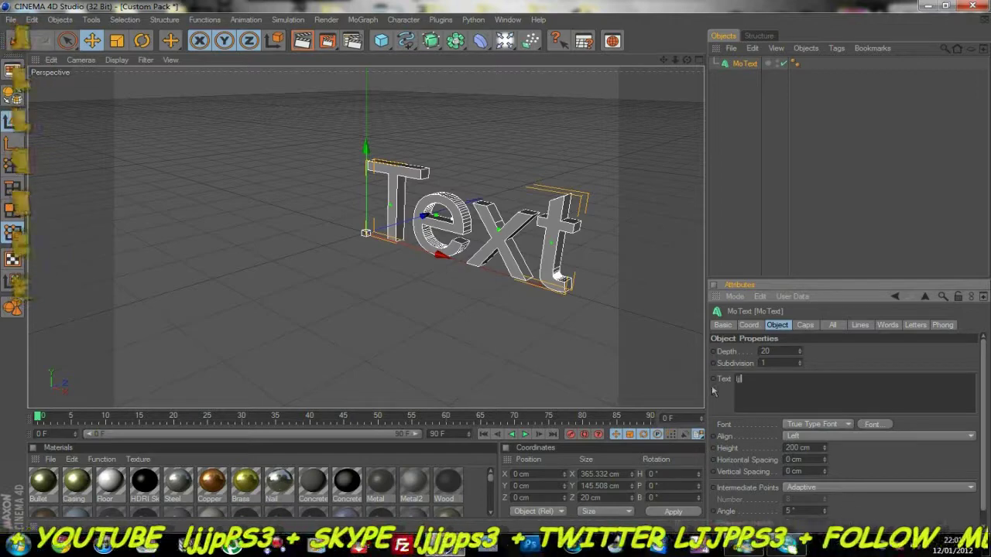
{"action": "key", "text": "BackSpace"}
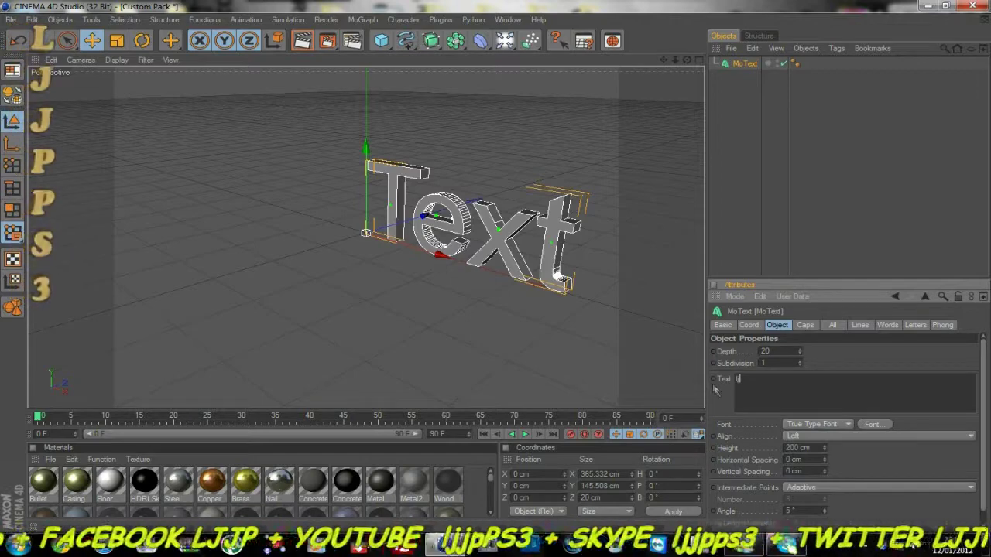
{"action": "type", "text": "LJJ"}
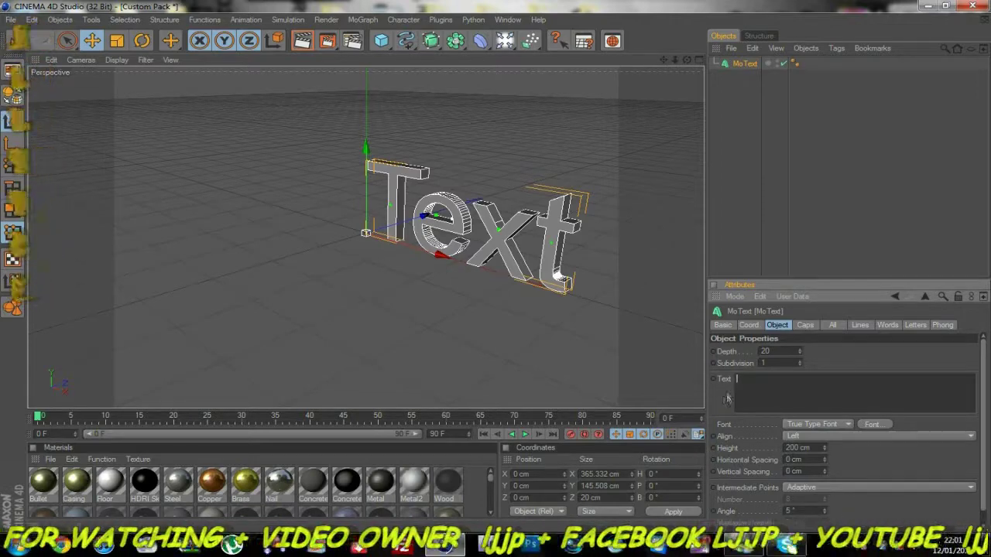
{"action": "type", "text": "P"}
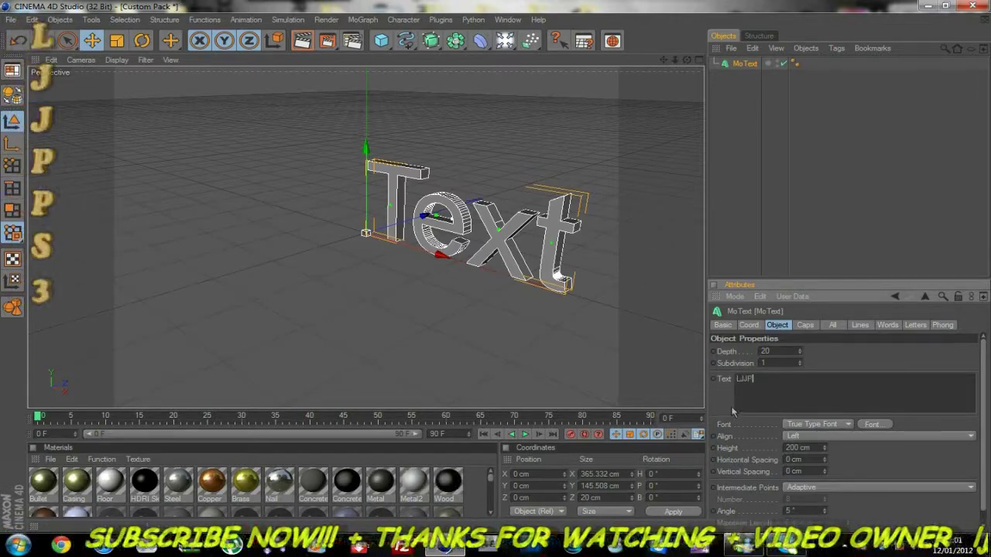
{"action": "type", "text": "PS3"}
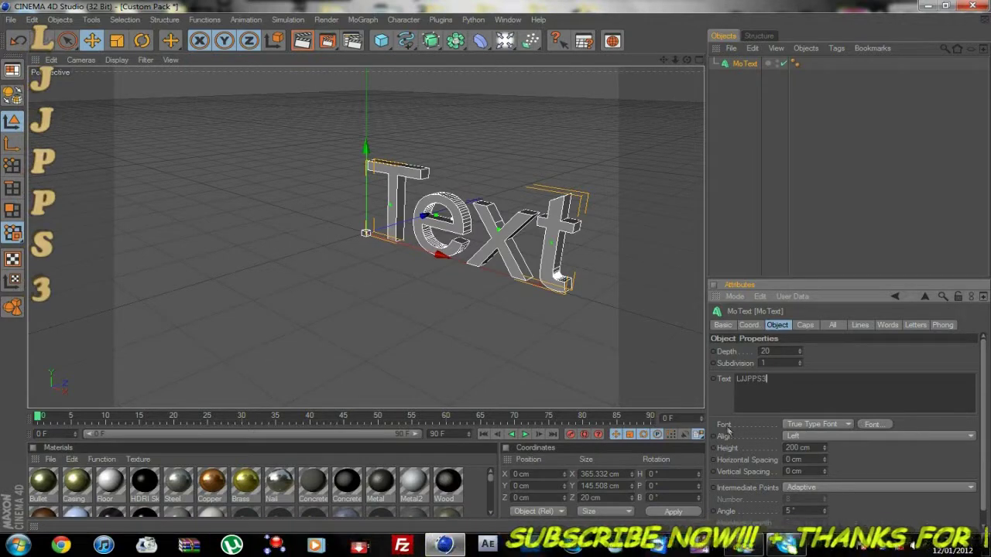
Give the text a depth of 50 and align it to Middle
{"action": "left_click", "coordinate": [800, 353]}
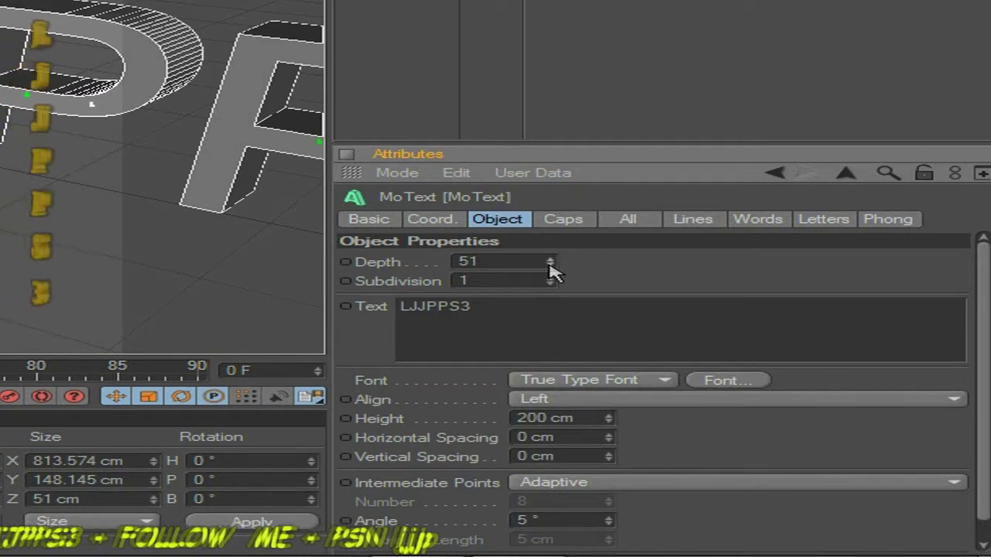
{"action": "left_click", "coordinate": [620, 401]}
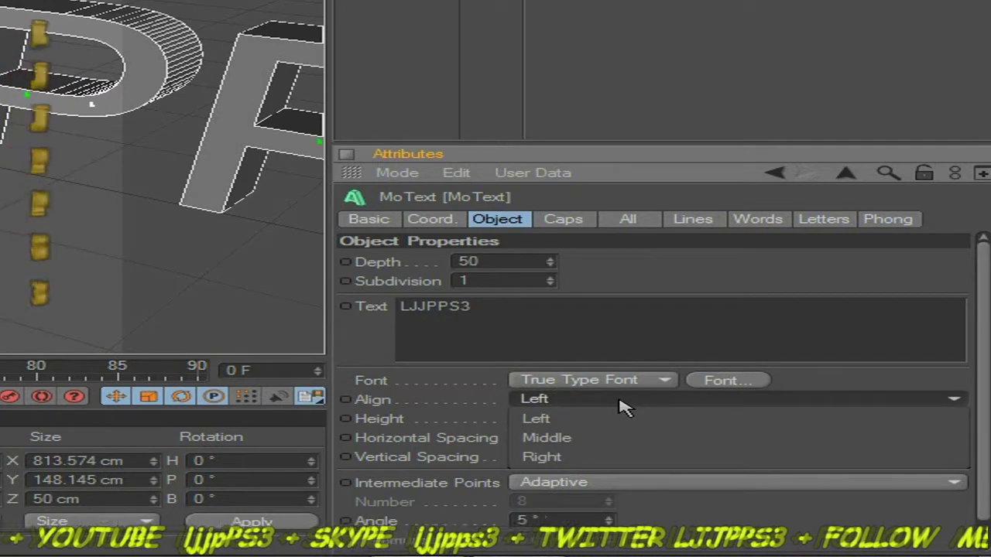
{"action": "left_click", "coordinate": [567, 439]}
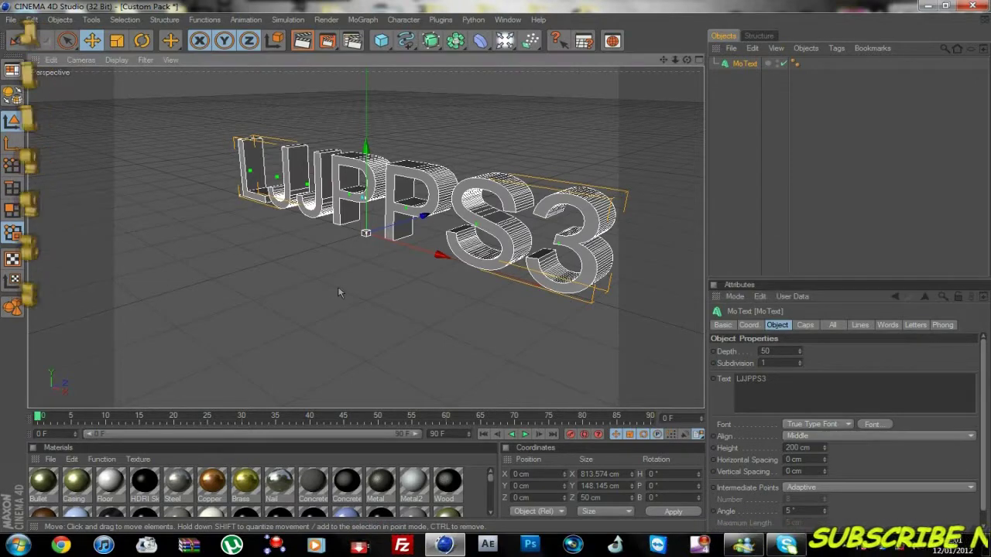
{"action": "left_click_drag", "start_coordinate": [339, 291], "coordinate": [303, 234], "text": "alt"}
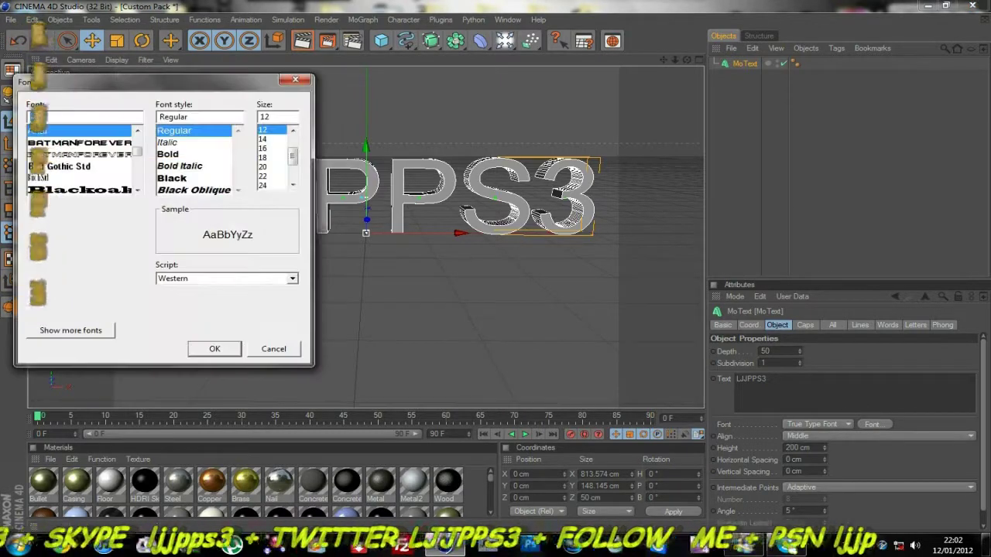
Apply the Bell Gothic Std font in its Black style to the text
{"action": "left_click", "coordinate": [85, 166]}
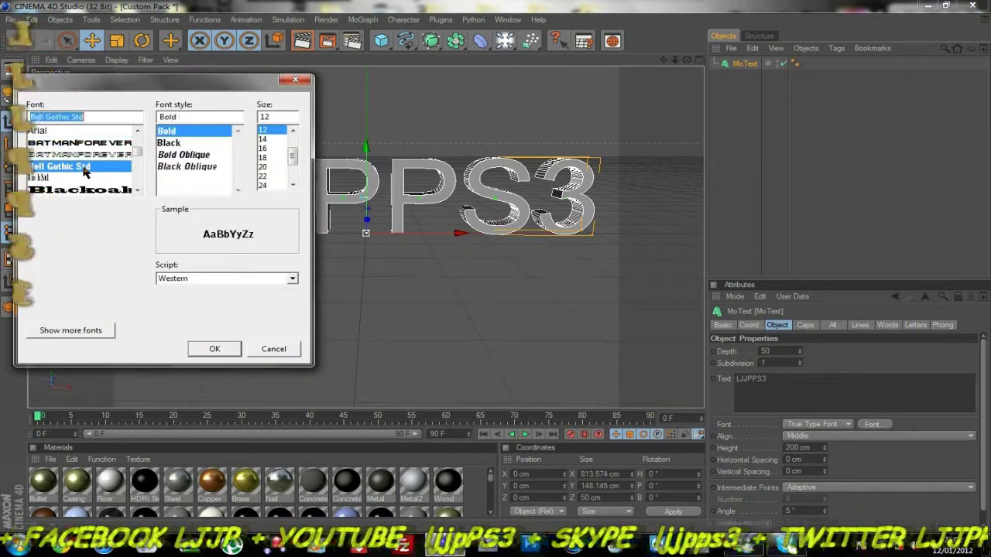
{"action": "left_click", "coordinate": [169, 143]}
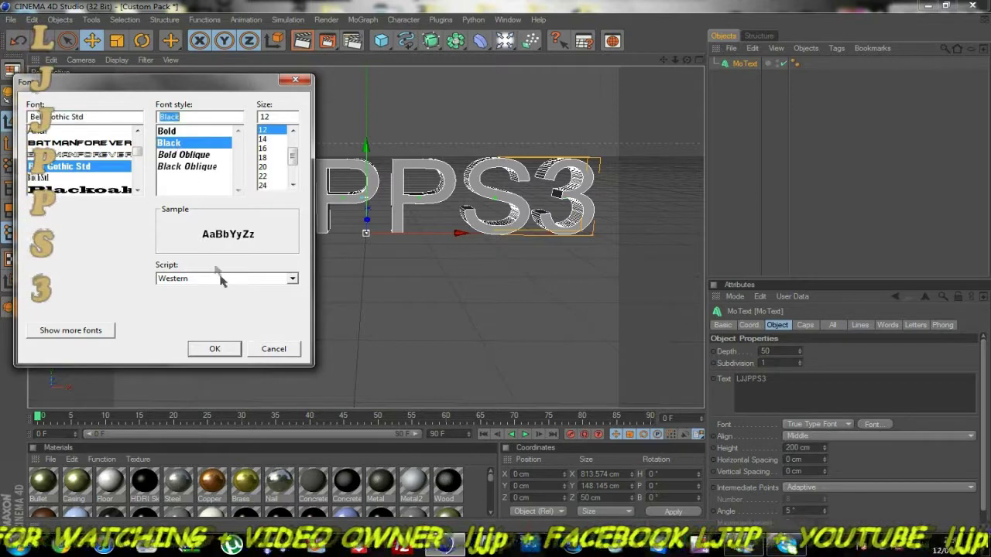
{"action": "left_click", "coordinate": [214, 350]}
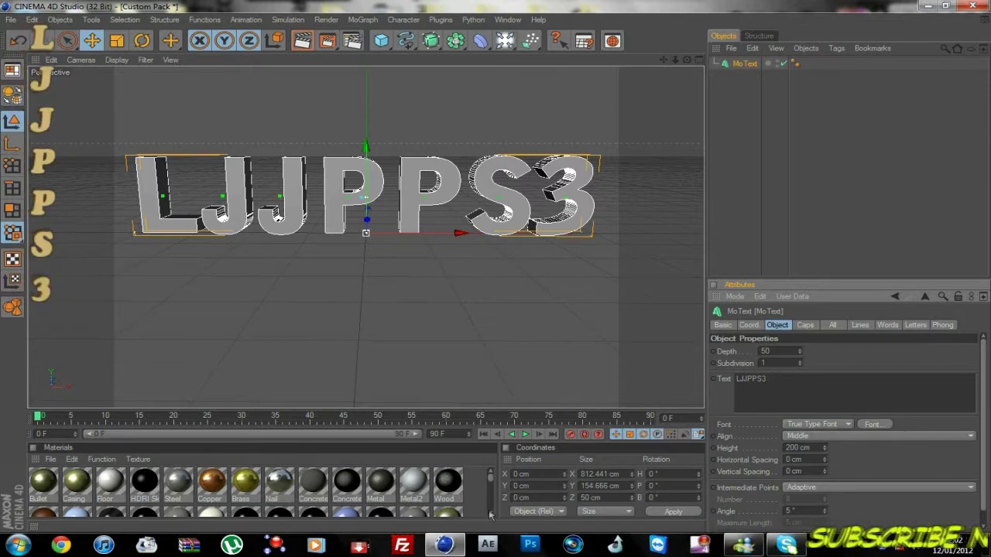
Find the 'red' material in the Material Manager and show its attributes
{"action": "scroll", "coordinate": [489, 515], "scroll_direction": "down", "scroll_amount": 1}
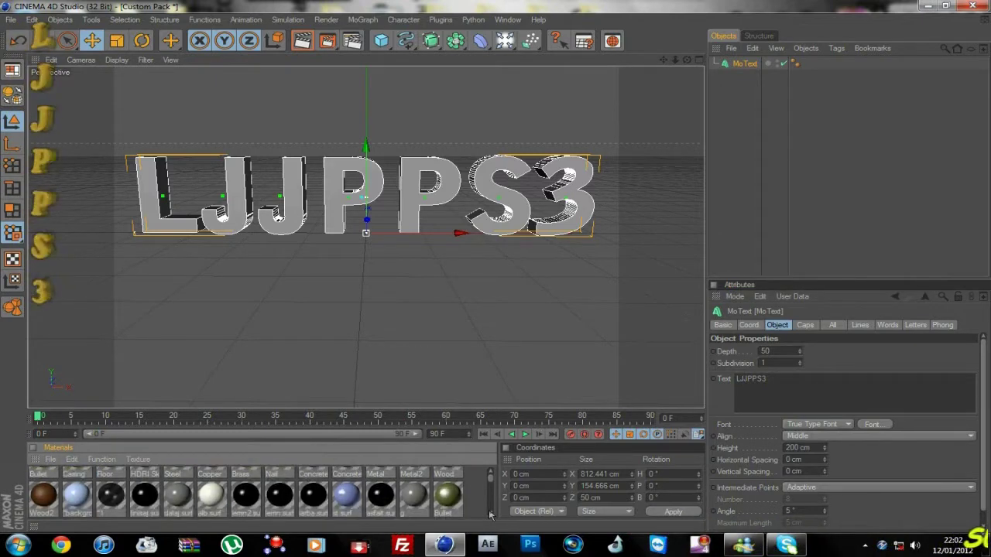
{"action": "scroll", "coordinate": [489, 515], "scroll_direction": "down", "scroll_amount": 2}
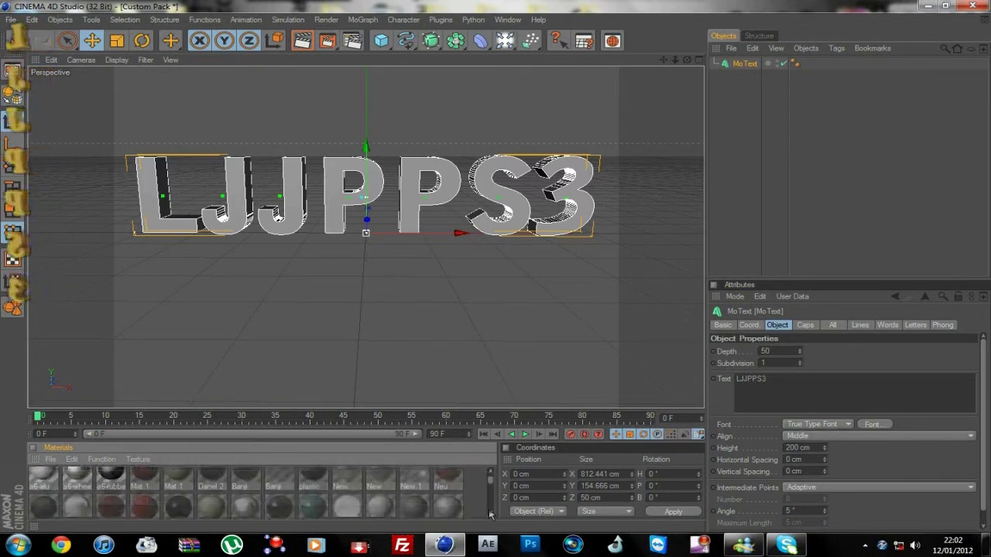
{"action": "scroll", "coordinate": [490, 515], "scroll_direction": "down", "scroll_amount": 2}
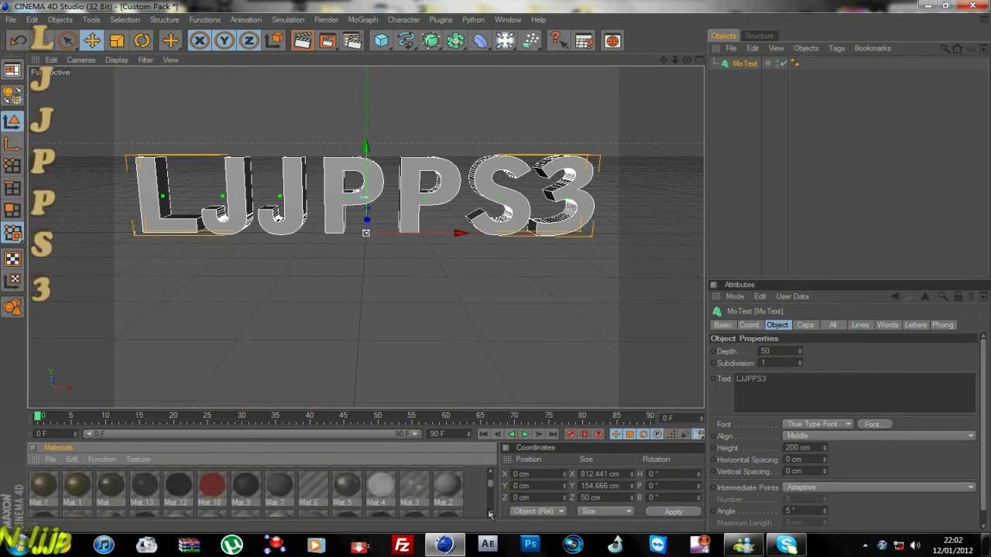
{"action": "scroll", "coordinate": [489, 515], "scroll_direction": "down", "scroll_amount": 2}
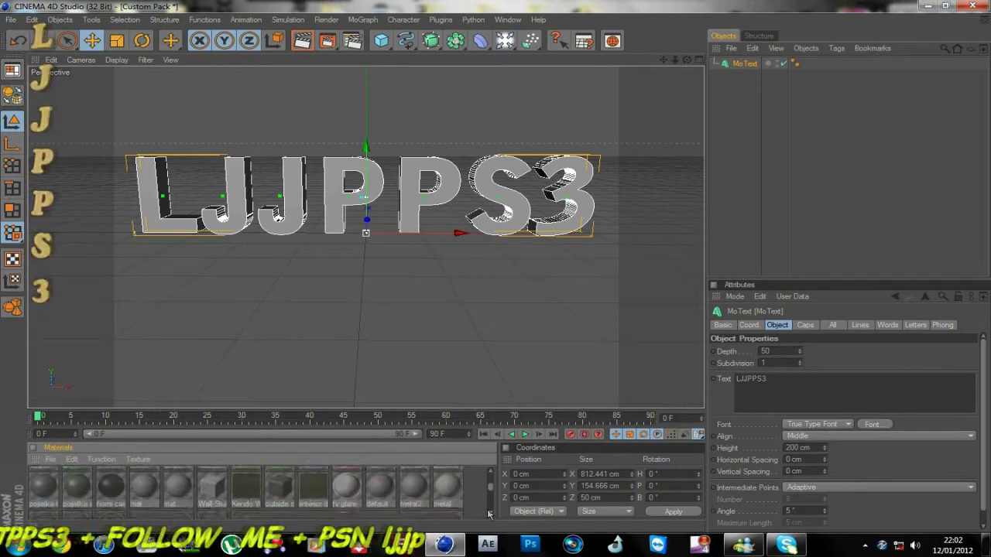
{"action": "scroll", "coordinate": [489, 515], "scroll_direction": "down", "scroll_amount": 3}
{"action": "scroll", "coordinate": [489, 515], "scroll_direction": "down", "scroll_amount": 2}
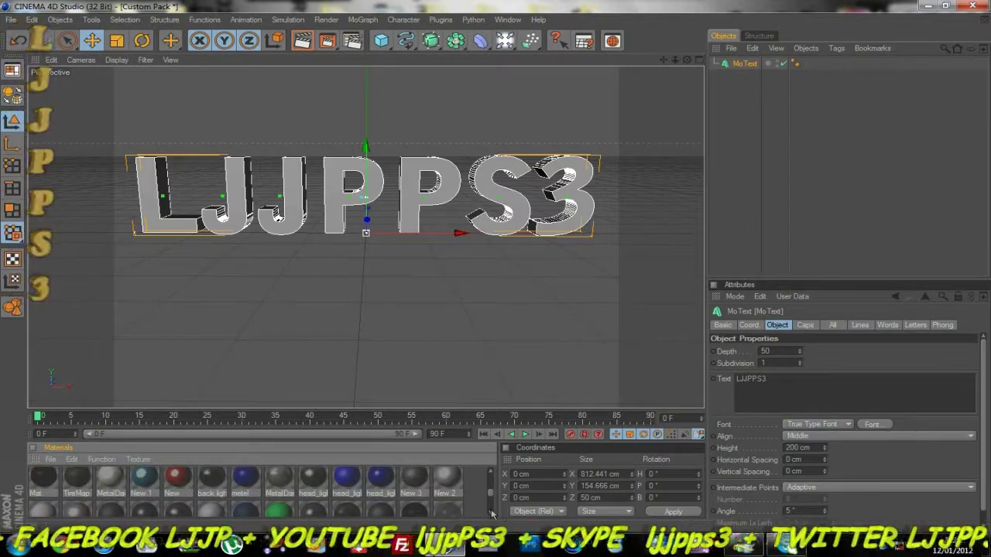
{"action": "scroll", "coordinate": [490, 511], "scroll_direction": "down", "scroll_amount": 4}
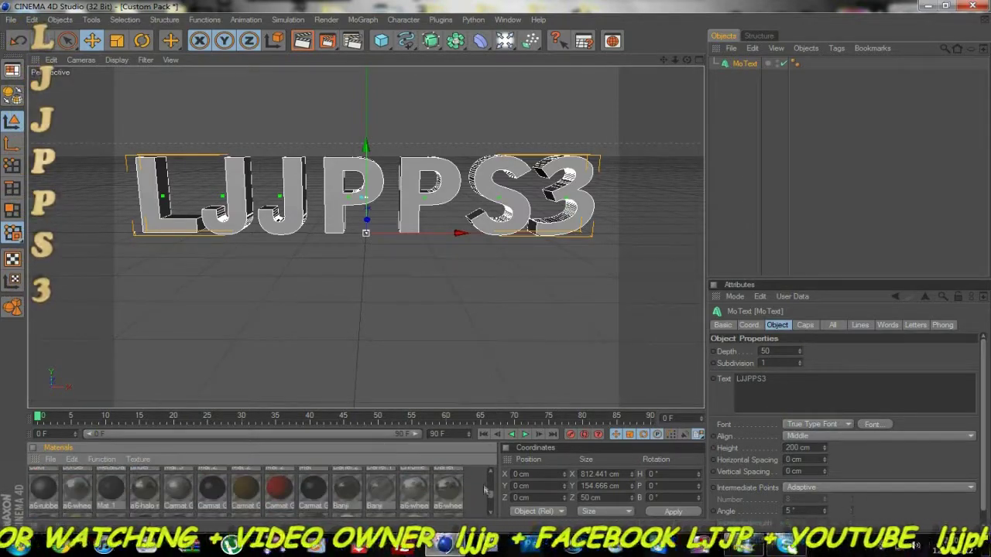
{"action": "left_click", "coordinate": [490, 474]}
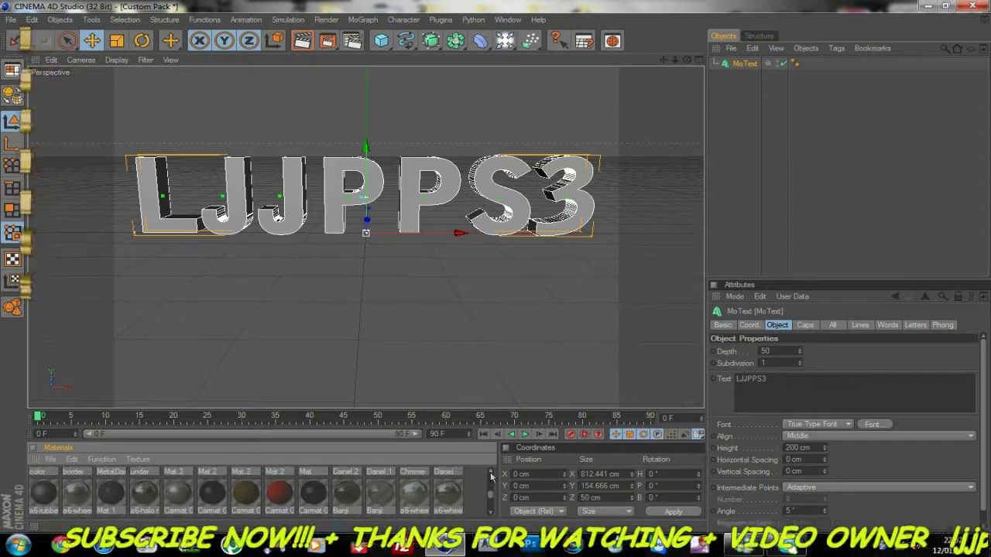
{"action": "scroll", "coordinate": [490, 476], "scroll_direction": "up", "scroll_amount": 3}
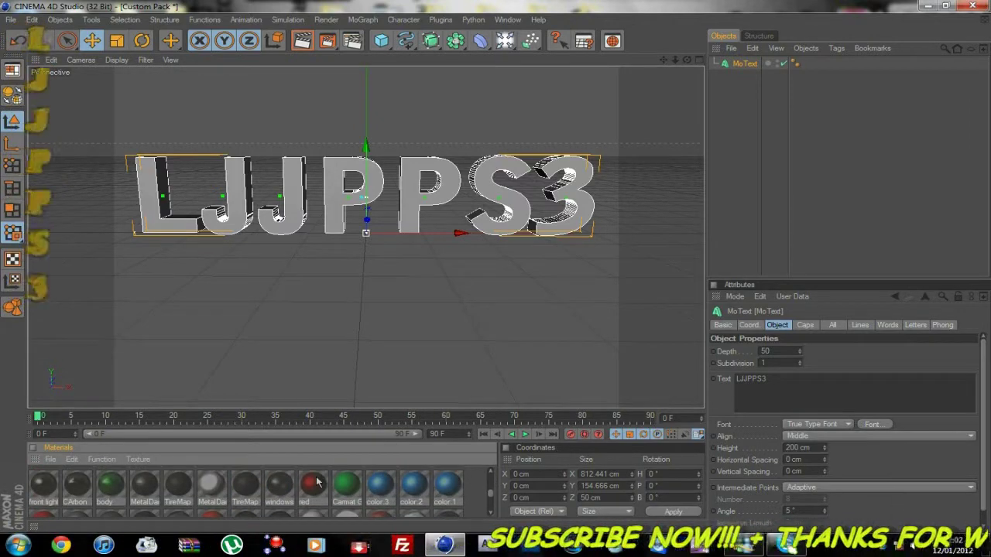
{"action": "left_click", "coordinate": [313, 483]}
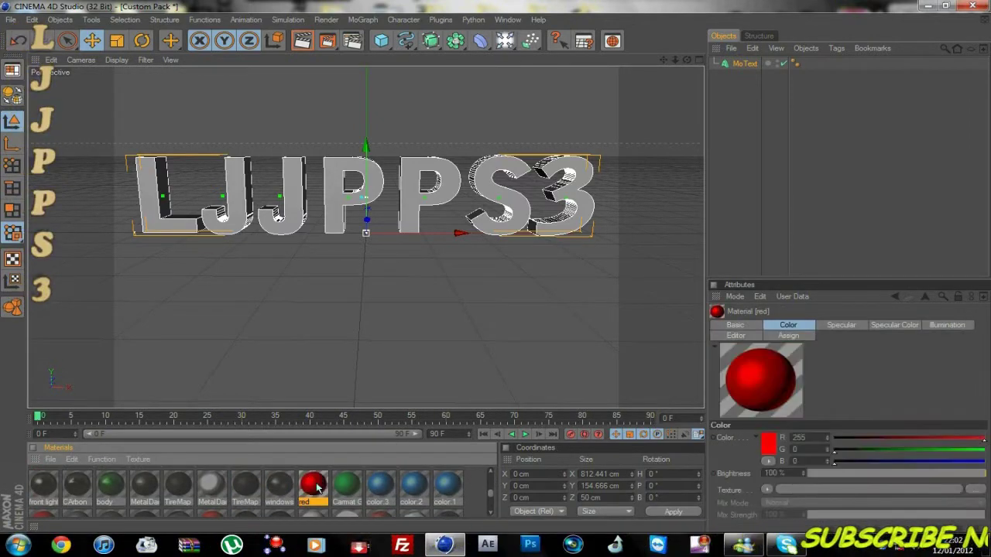
Apply the red material to the LJJPPS3 MoText and switch on Autokeying
{"action": "left_click_drag", "start_coordinate": [241, 230], "coordinate": [241, 230]}
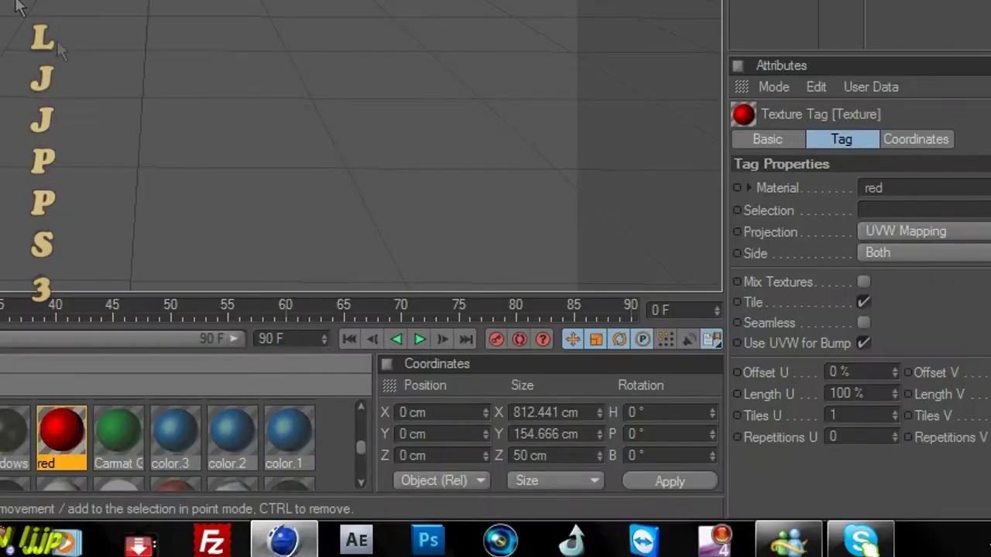
{"action": "left_click", "coordinate": [520, 341]}
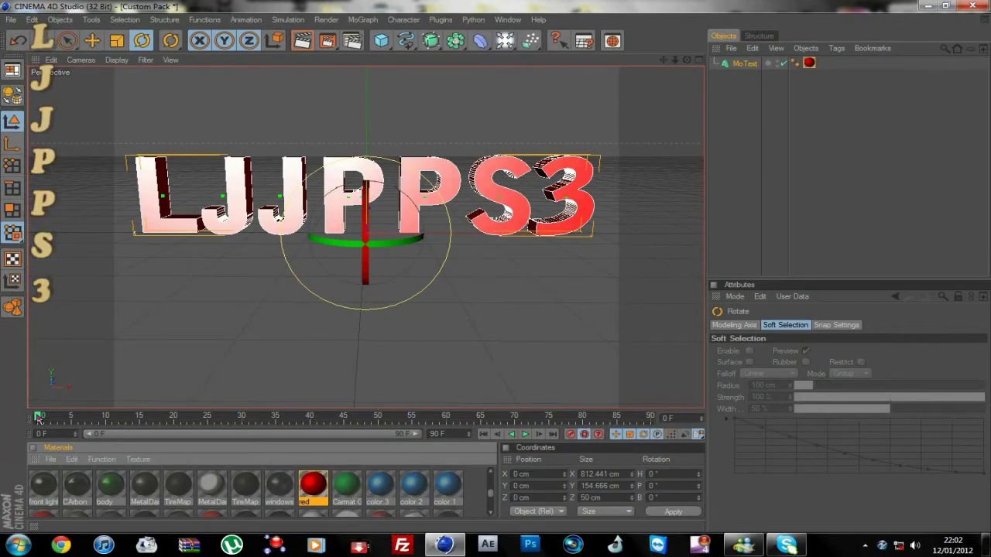
At frame 80, rotate the text's heading to about 720° for two full spins
{"action": "left_click_drag", "start_coordinate": [37, 417], "coordinate": [62, 419]}
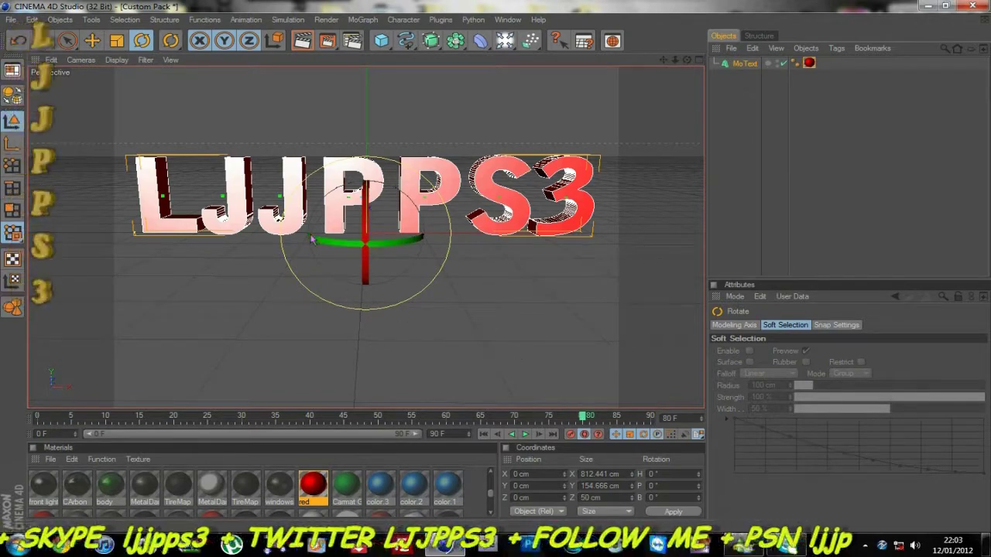
{"action": "left_click_drag", "start_coordinate": [314, 242], "coordinate": [347, 241]}
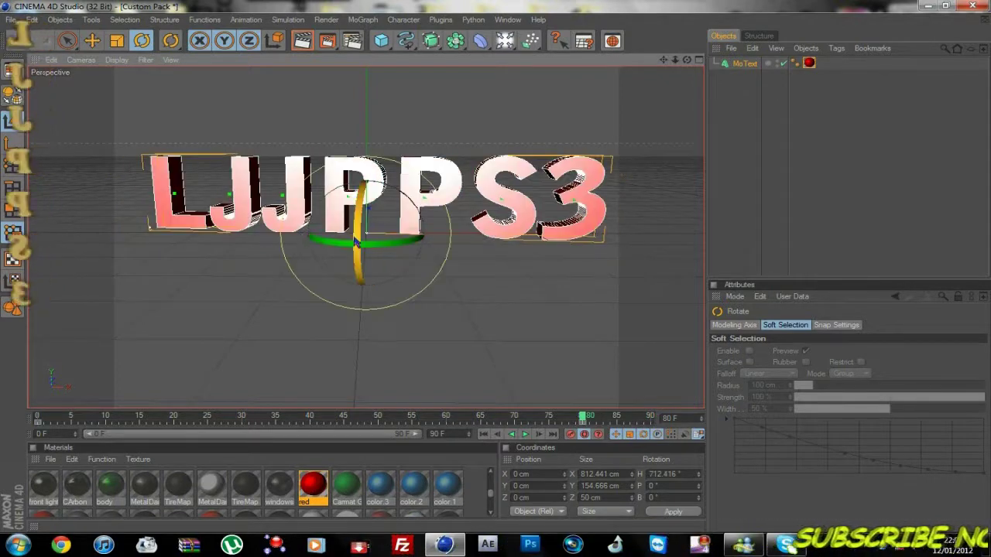
{"action": "left_click_drag", "start_coordinate": [357, 245], "coordinate": [361, 244]}
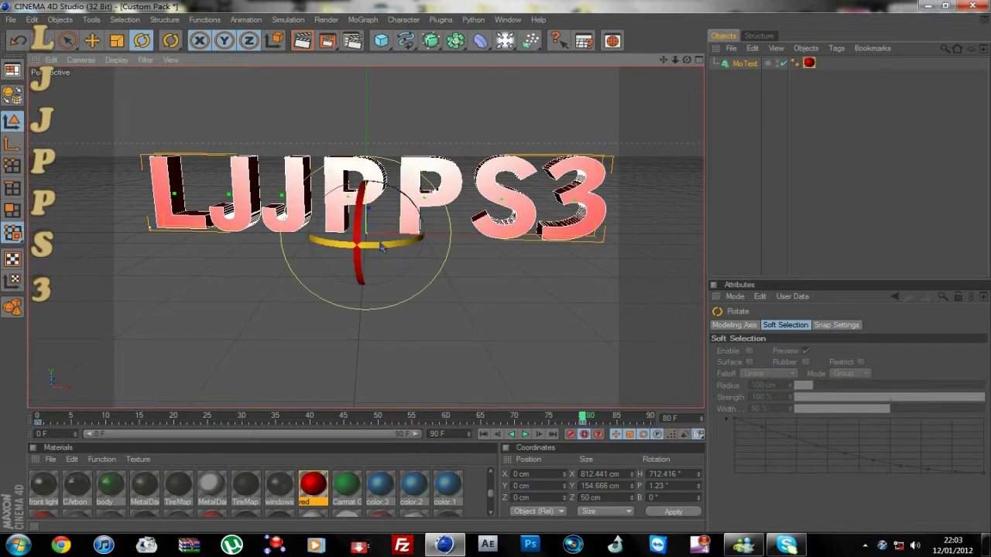
{"action": "left_click_drag", "start_coordinate": [389, 246], "coordinate": [376, 262]}
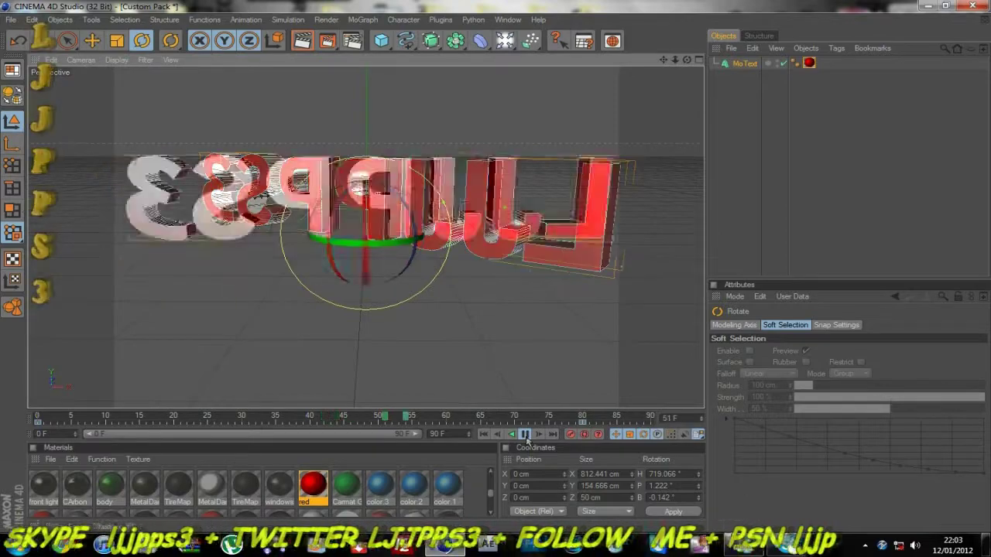
Pause the animation preview and return to frame 0
{"action": "left_click", "coordinate": [525, 436]}
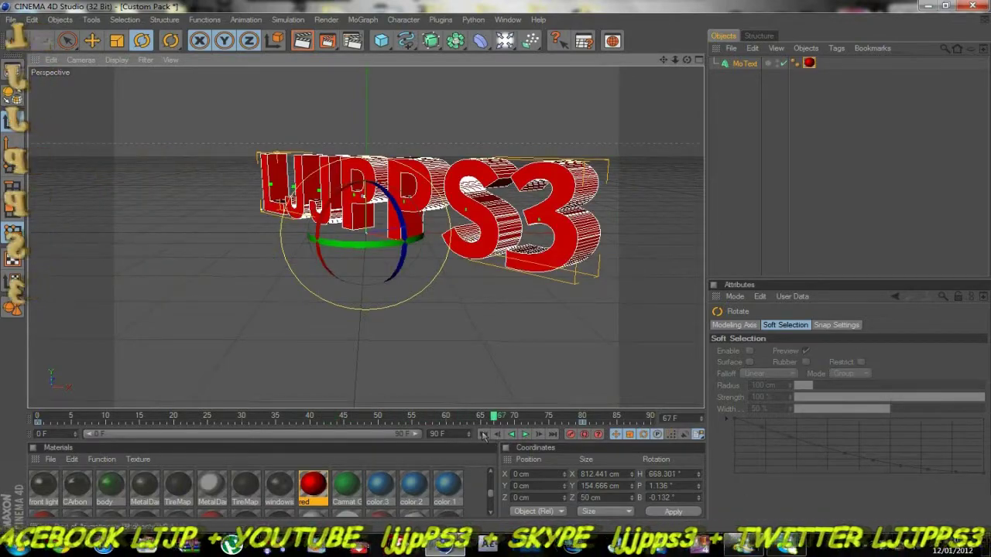
{"action": "left_click", "coordinate": [484, 435]}
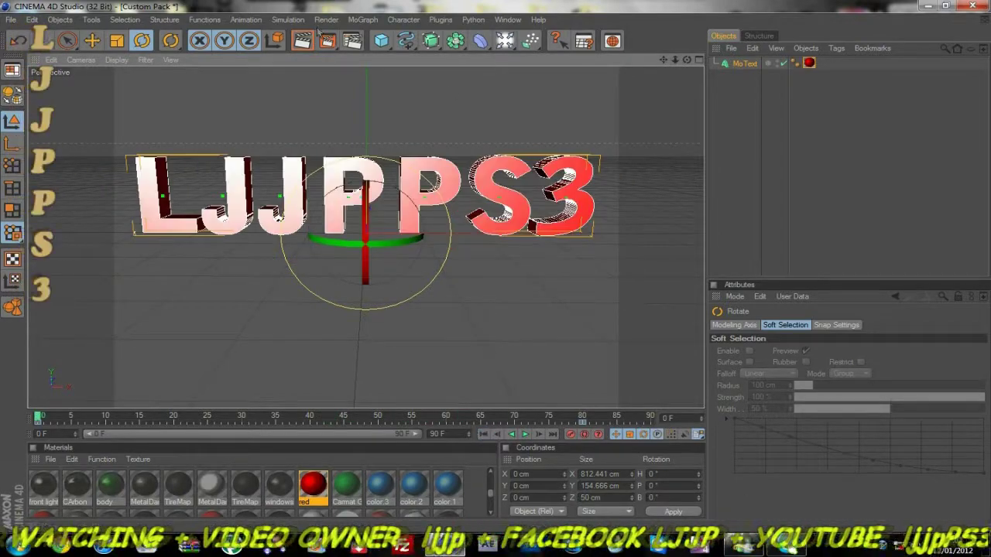
Set the Render Settings output frame range to end at frame 90
{"action": "left_click", "coordinate": [352, 41]}
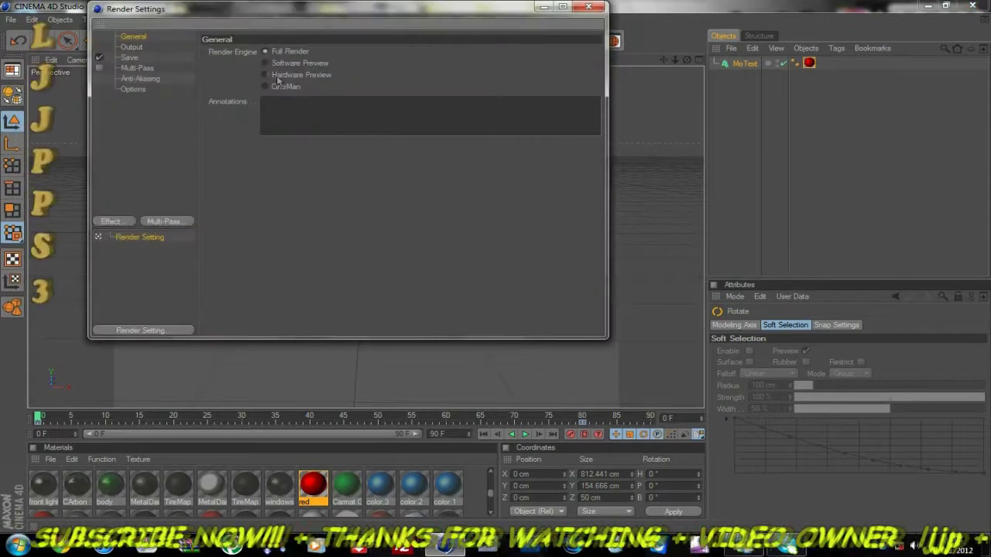
{"action": "left_click", "coordinate": [131, 47]}
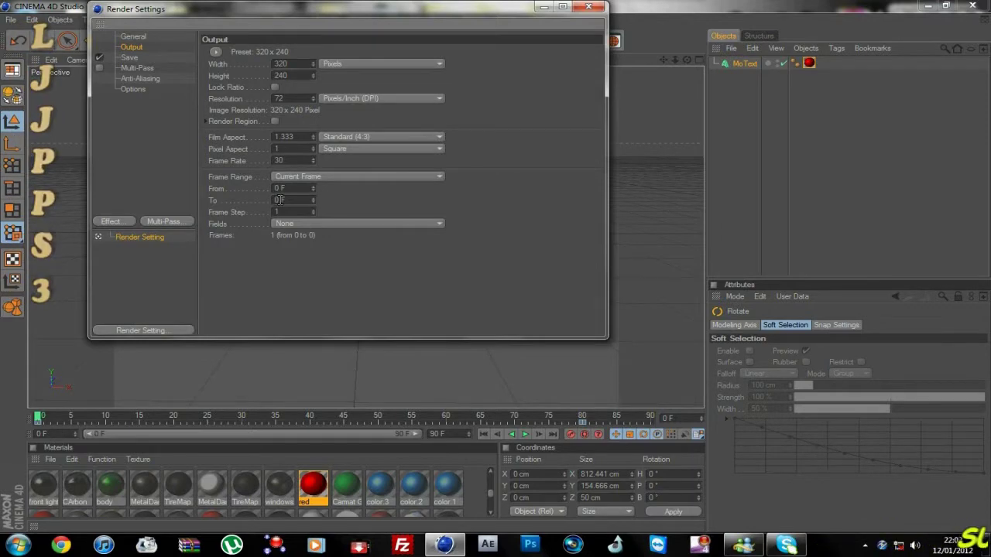
{"action": "type", "text": "90"}
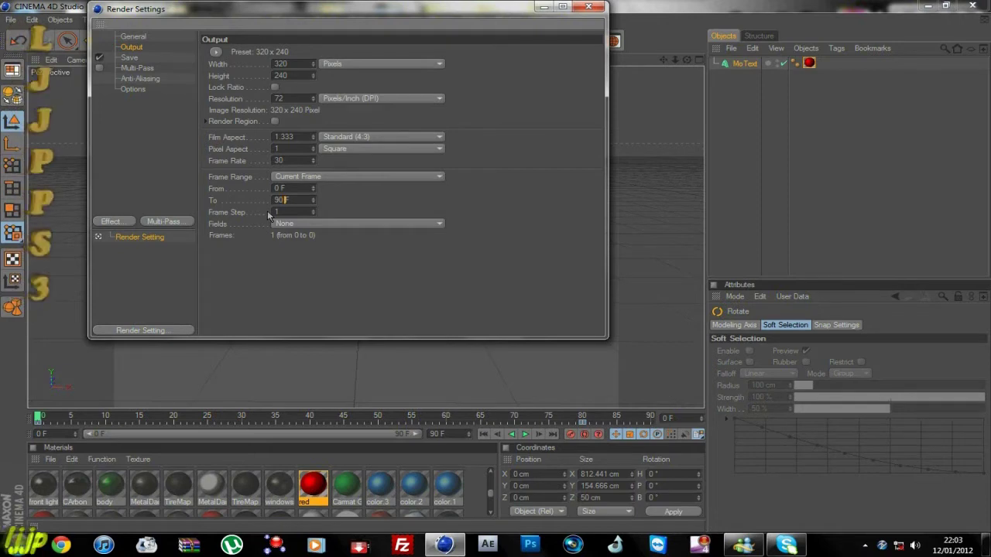
{"action": "left_click", "coordinate": [128, 57]}
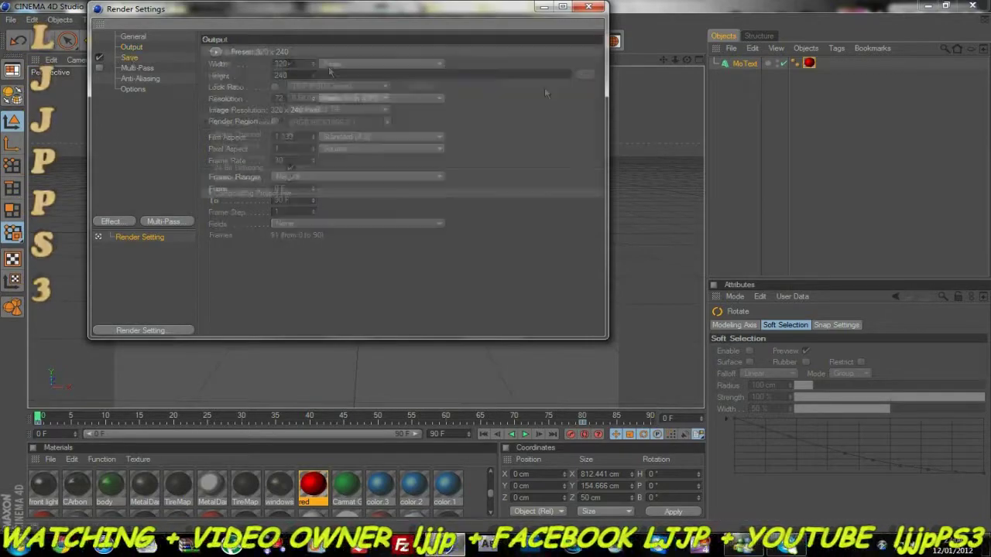
Set the render's save file to YOUTUBE on the Desktop
{"action": "left_click", "coordinate": [584, 74]}
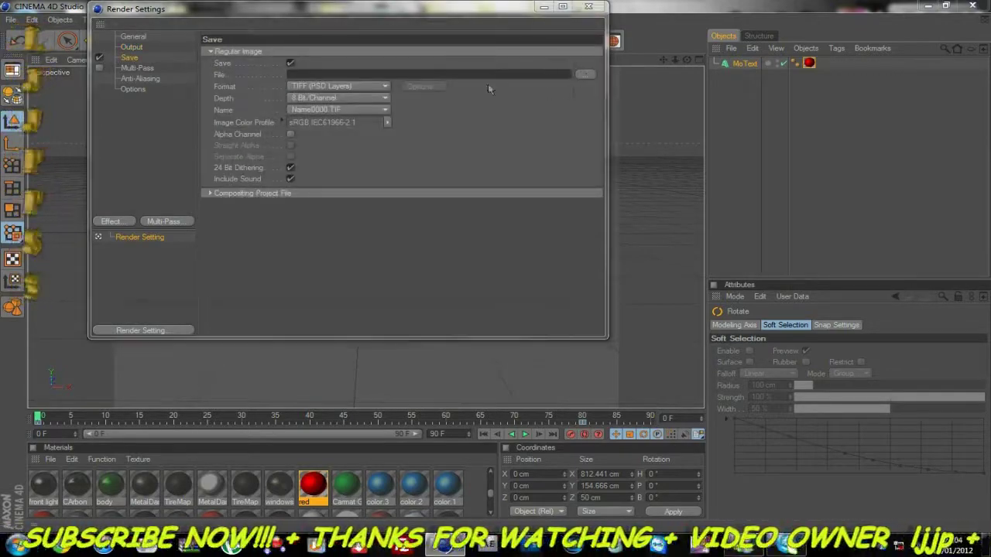
{"action": "left_click", "coordinate": [346, 264]}
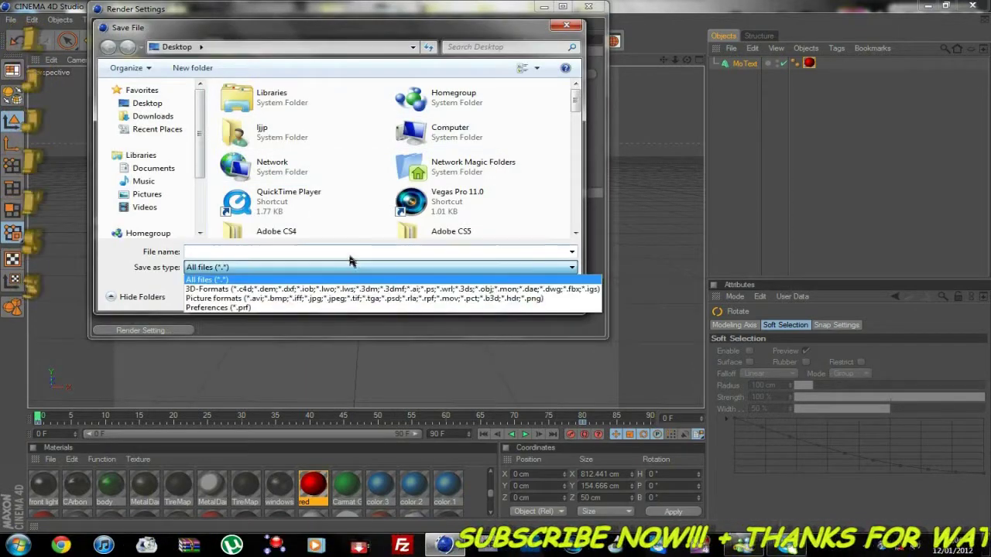
{"action": "left_click", "coordinate": [350, 252]}
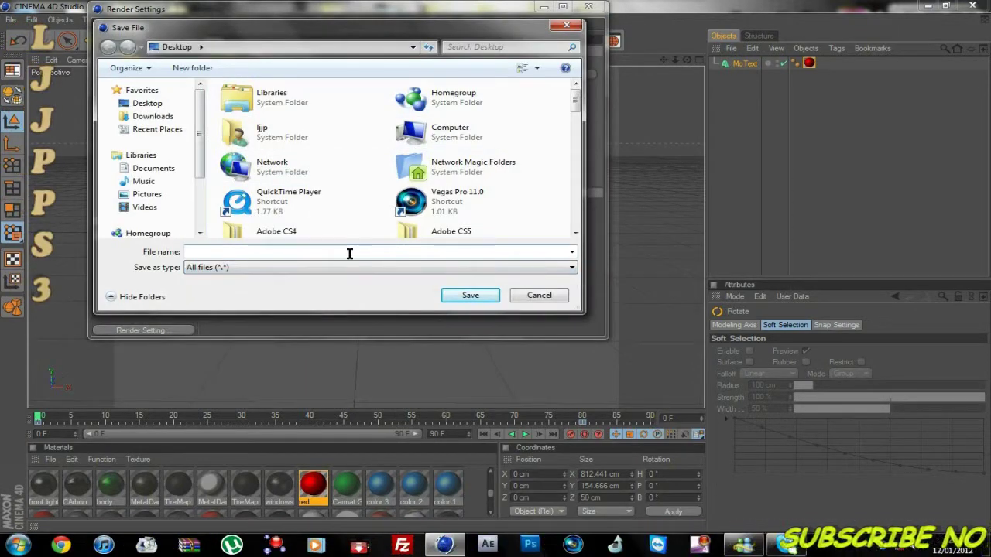
{"action": "type", "text": "YOUTUBE"}
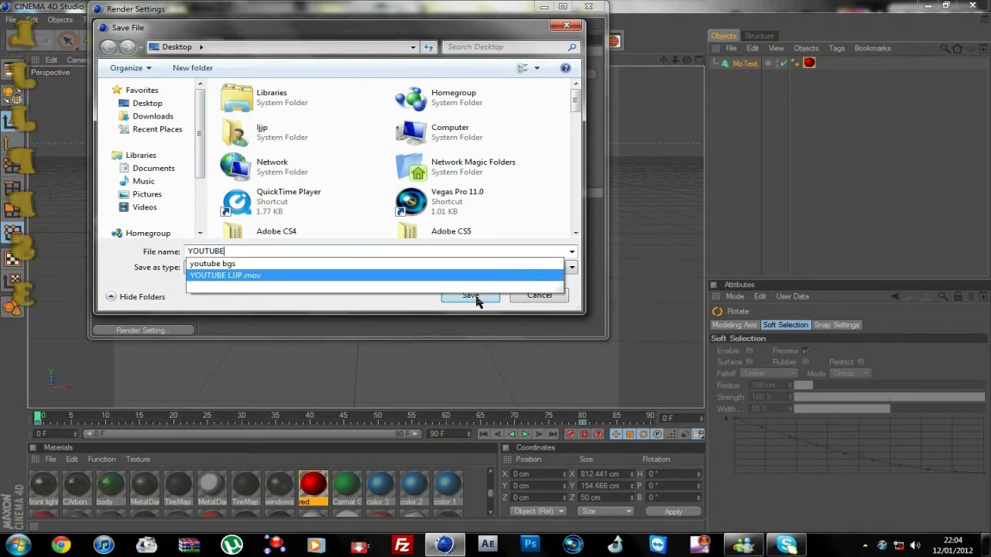
{"action": "left_click", "coordinate": [473, 296]}
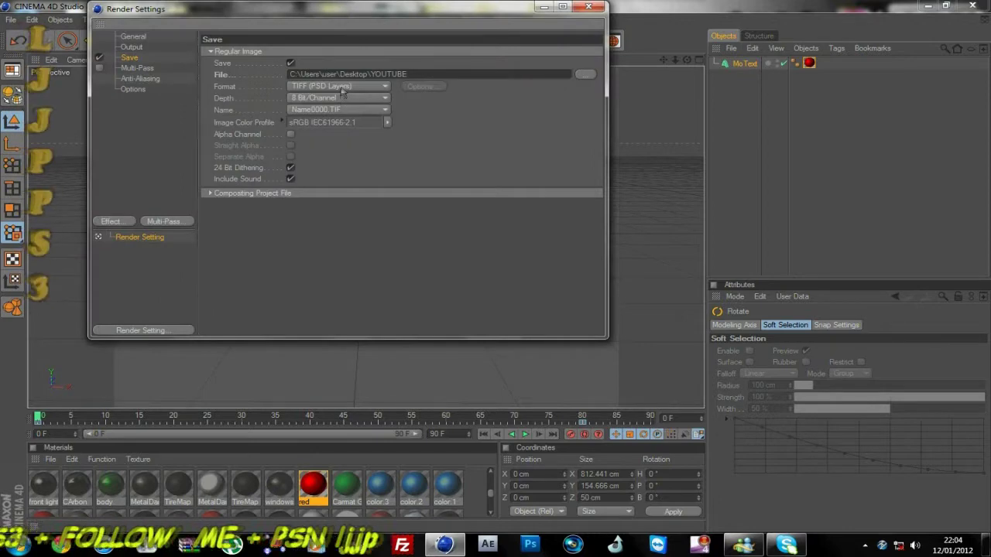
Choose QuickTime Movie as the output format and close Render Settings
{"action": "left_click", "coordinate": [341, 88]}
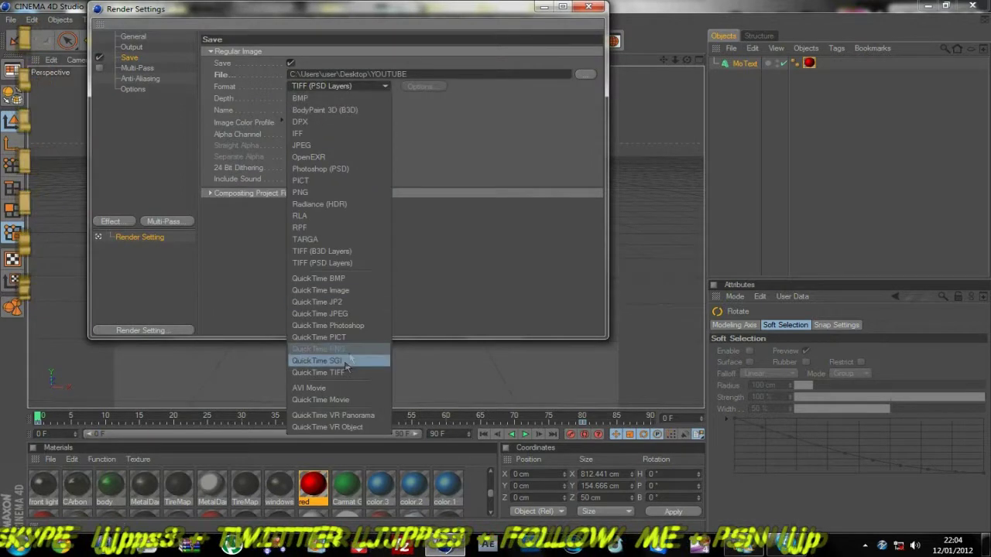
{"action": "left_click", "coordinate": [343, 401]}
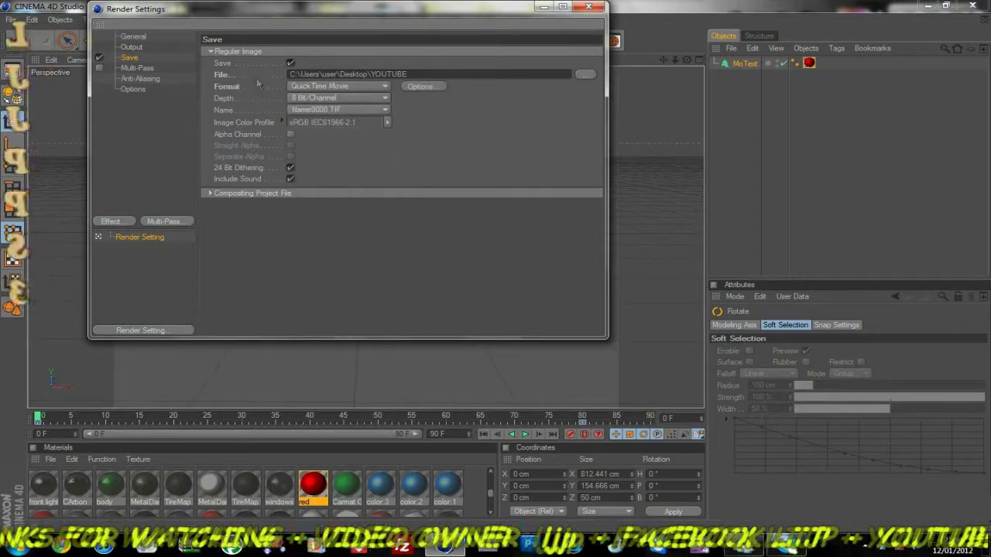
{"action": "left_click", "coordinate": [596, 9]}
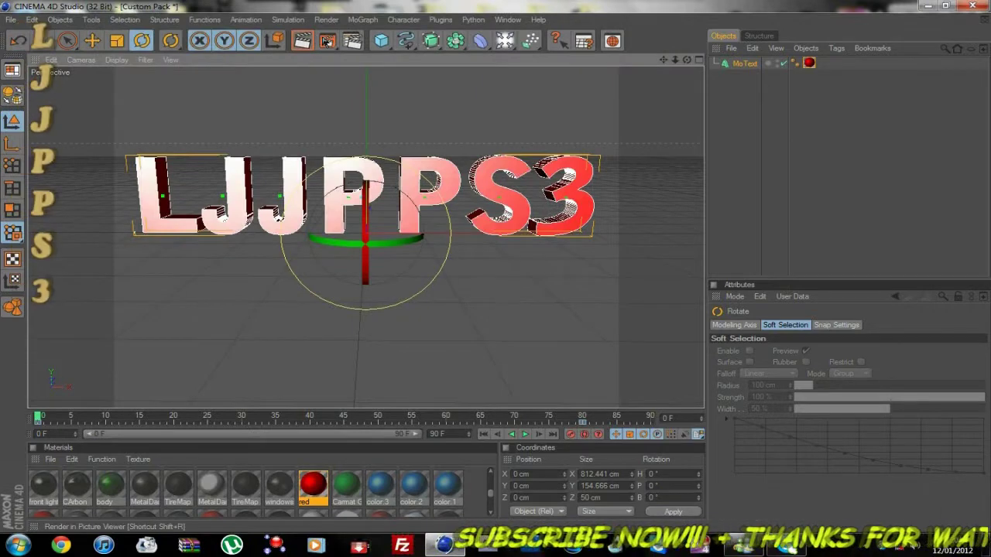
Render all 91 frames of the LJJPPS3 animation at 320x240 to the Picture Viewer
{"action": "left_click", "coordinate": [327, 41]}
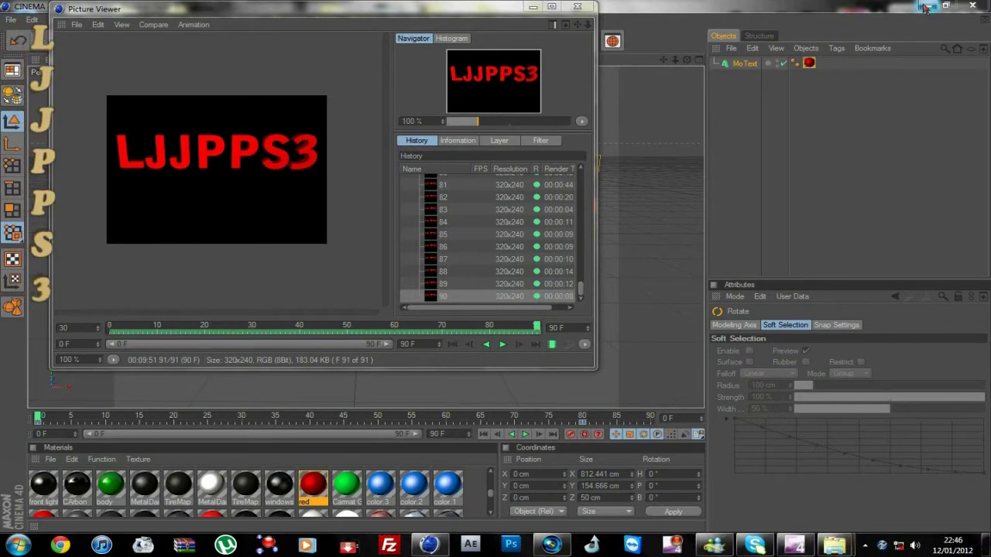
Switch from Cinema 4D to the Vegas Pro project and insert an empty video track
{"action": "left_click", "coordinate": [926, 7]}
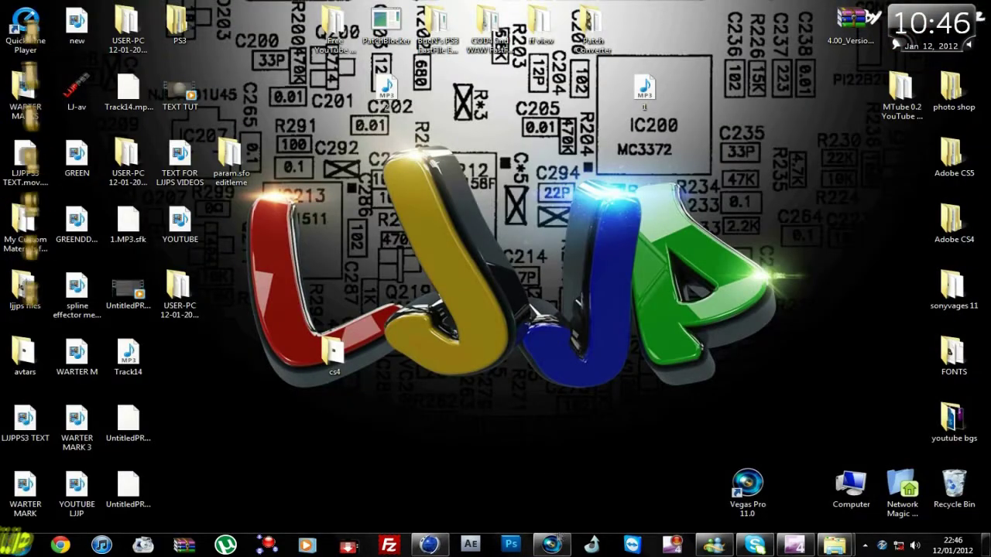
{"action": "left_click", "coordinate": [551, 546]}
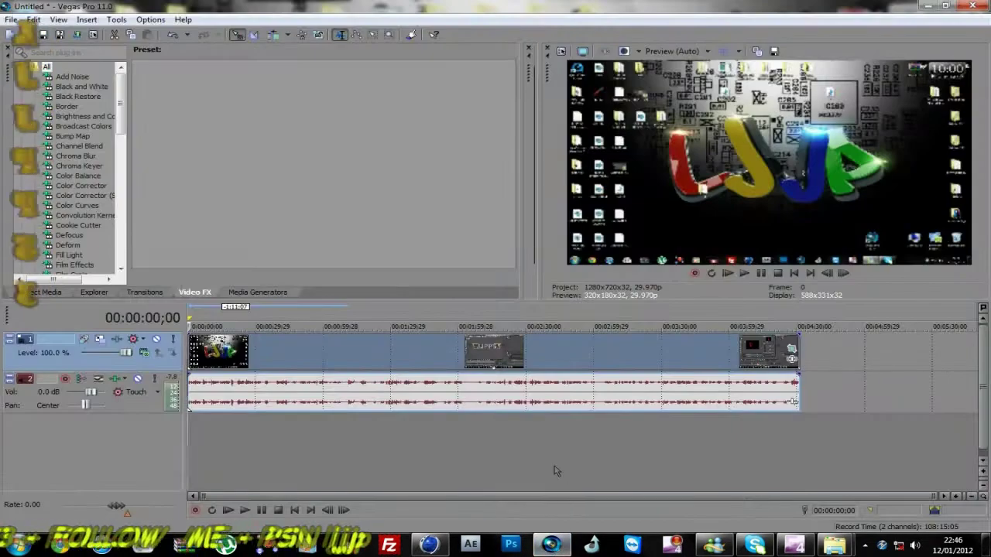
{"action": "right_click", "coordinate": [512, 442]}
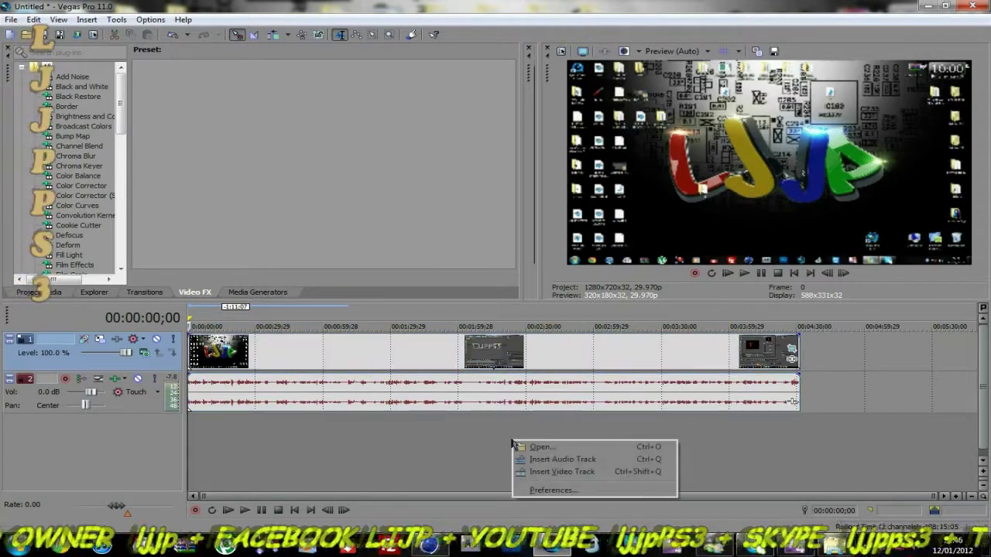
{"action": "left_click", "coordinate": [554, 473]}
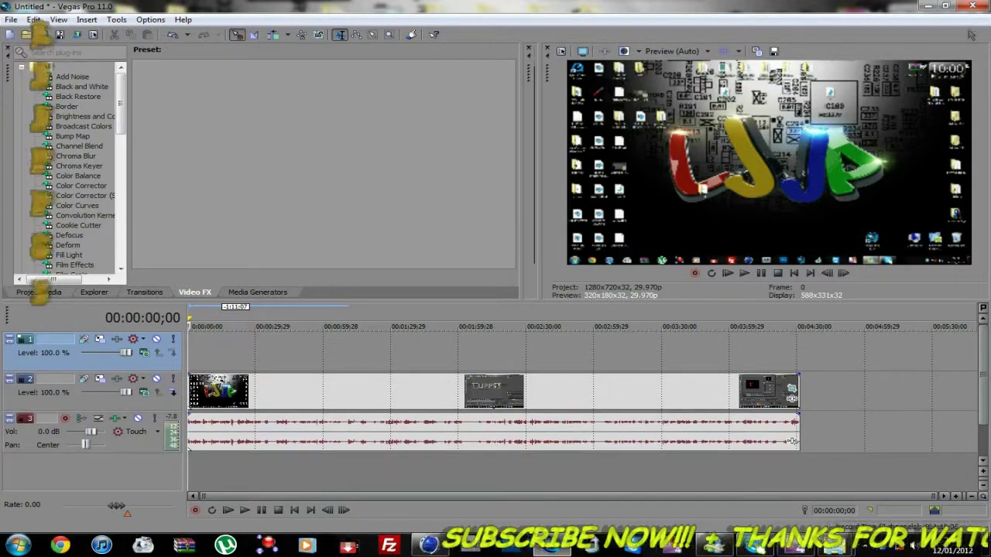
{"action": "left_click", "coordinate": [946, 6]}
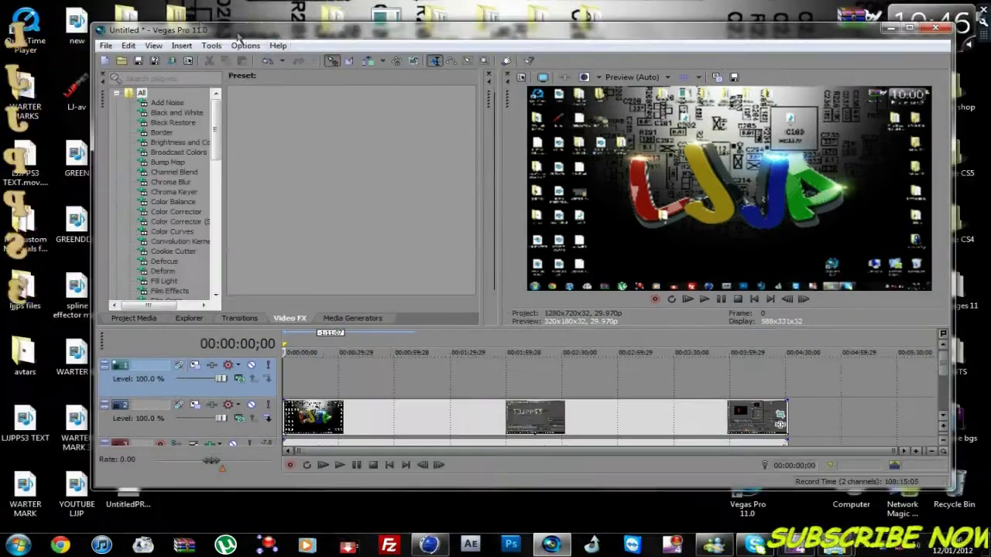
Drop the YOUTUBE text movie onto the start of track 1 and stretch it to the project end
{"action": "left_click_drag", "start_coordinate": [240, 36], "coordinate": [349, 37]}
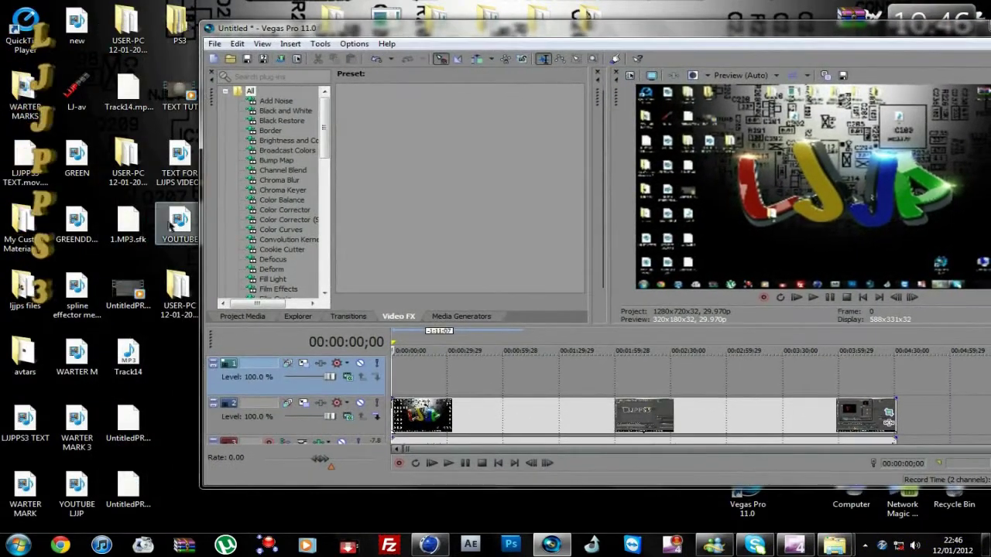
{"action": "left_click_drag", "start_coordinate": [171, 225], "coordinate": [195, 232]}
{"action": "left_click_drag", "start_coordinate": [331, 320], "coordinate": [397, 364]}
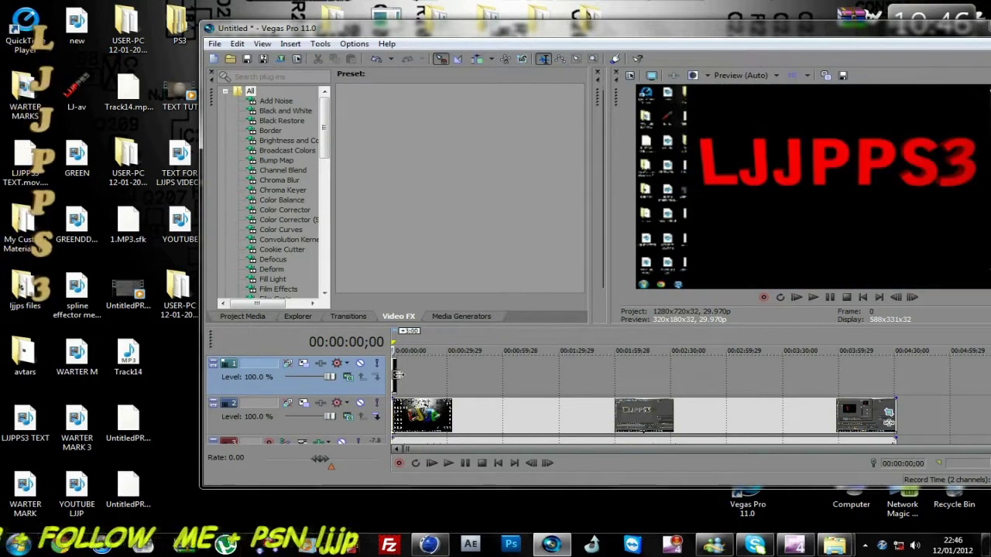
{"action": "left_click_drag", "start_coordinate": [398, 377], "coordinate": [898, 361]}
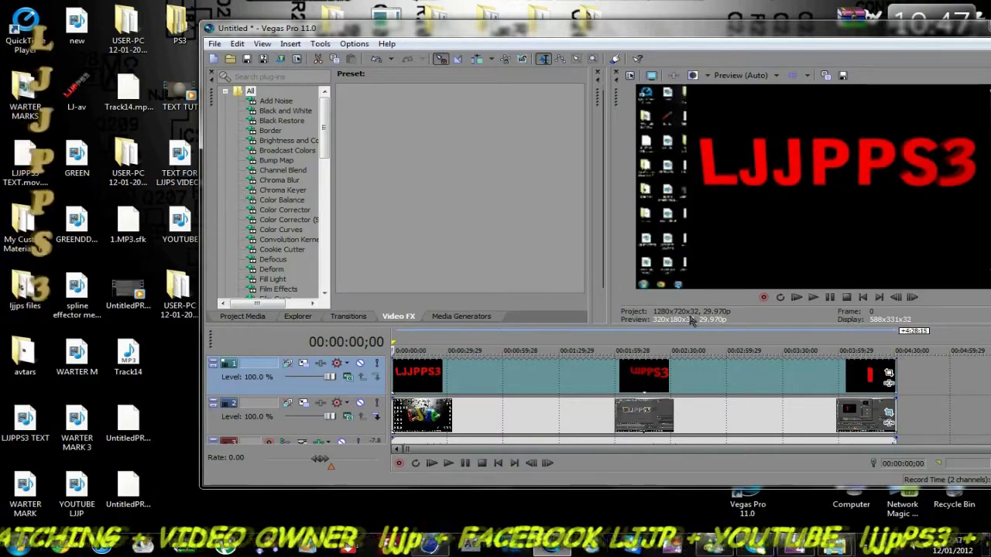
{"action": "left_click_drag", "start_coordinate": [691, 33], "coordinate": [536, 16]}
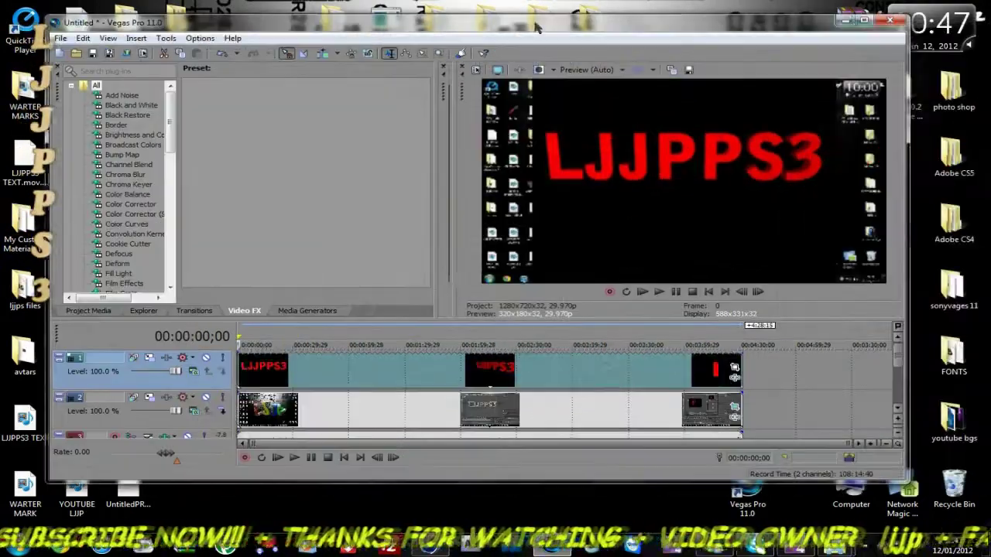
{"action": "double_click", "coordinate": [537, 16]}
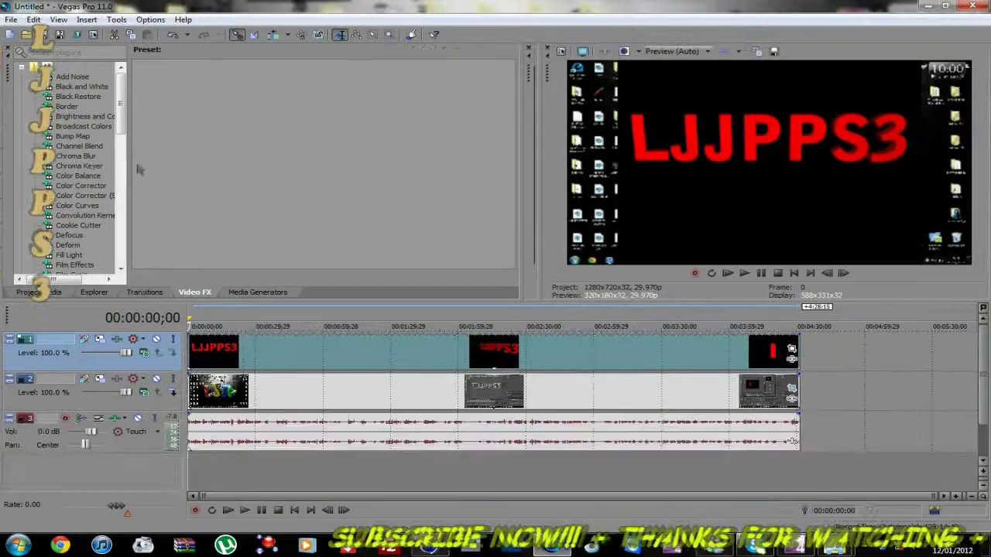
{"action": "left_click", "coordinate": [91, 167]}
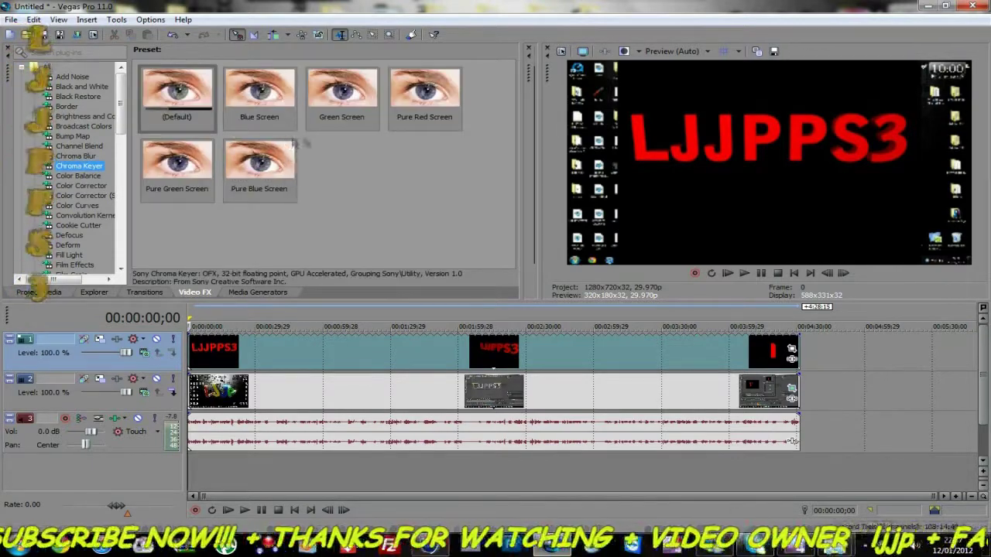
Apply the Chroma Keyer Green Screen preset to the LJJPPS3 clip with key colour black (0, 0, 0)
{"action": "left_click", "coordinate": [359, 105]}
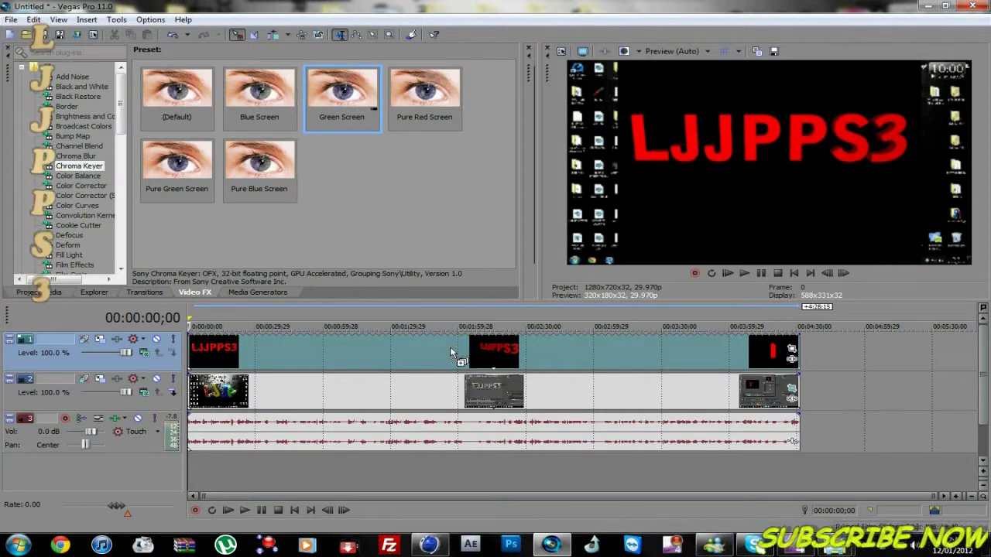
{"action": "left_click_drag", "start_coordinate": [451, 353], "coordinate": [453, 352]}
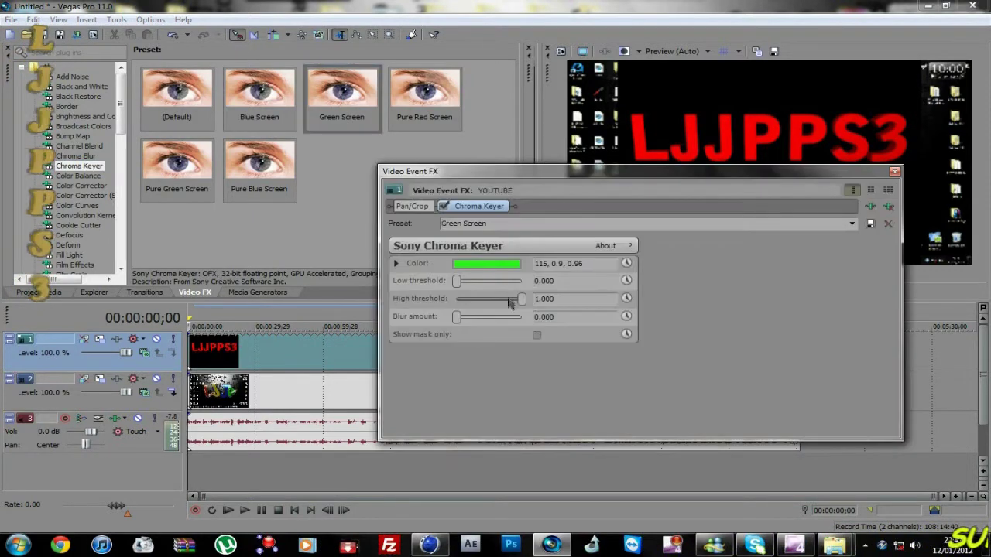
{"action": "left_click", "coordinate": [509, 268]}
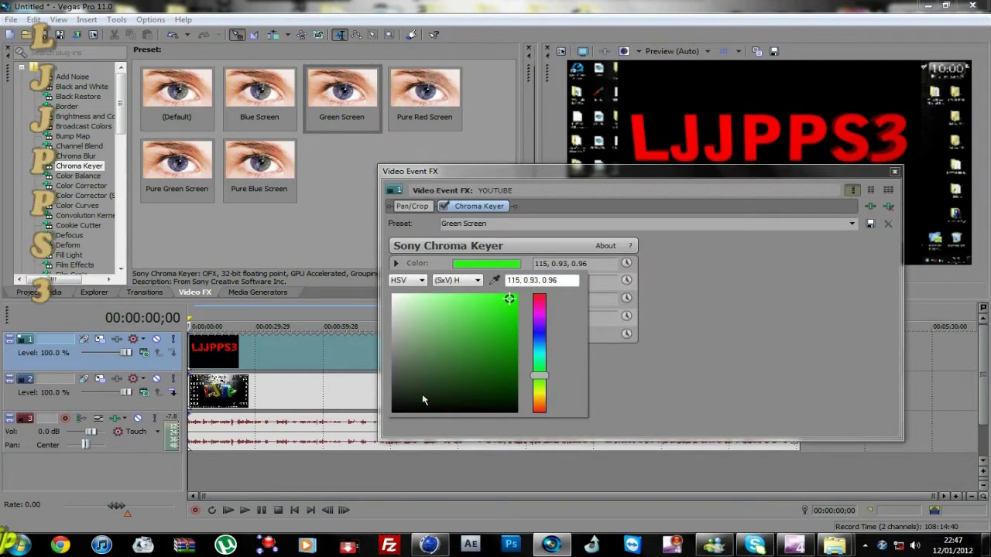
{"action": "left_click", "coordinate": [392, 413]}
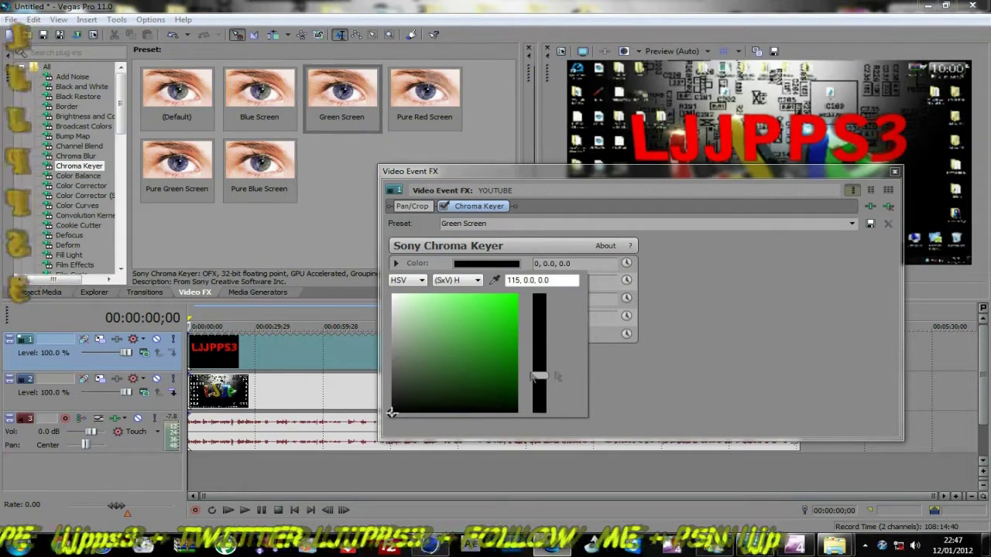
{"action": "left_click_drag", "start_coordinate": [538, 379], "coordinate": [539, 413]}
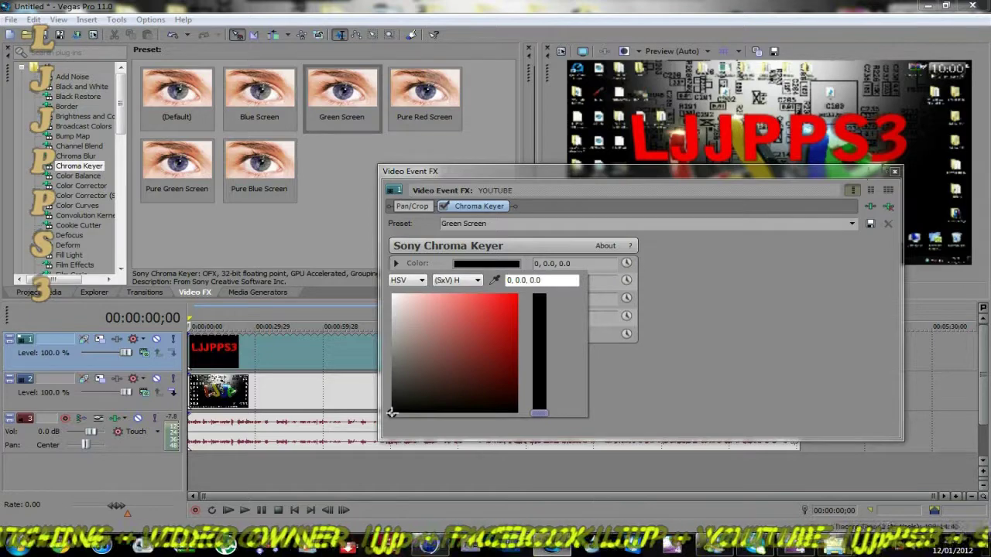
{"action": "left_click", "coordinate": [895, 172]}
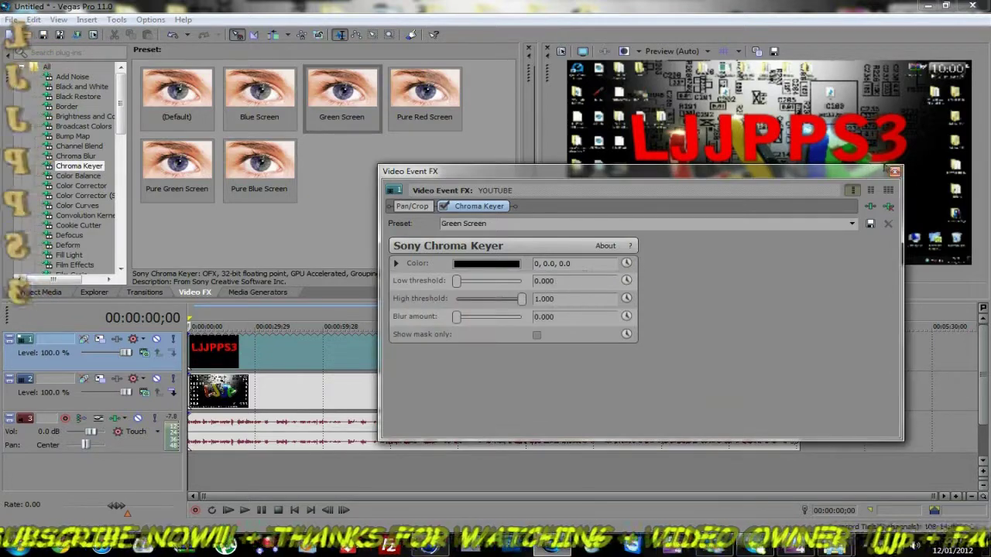
{"action": "left_click", "coordinate": [895, 172]}
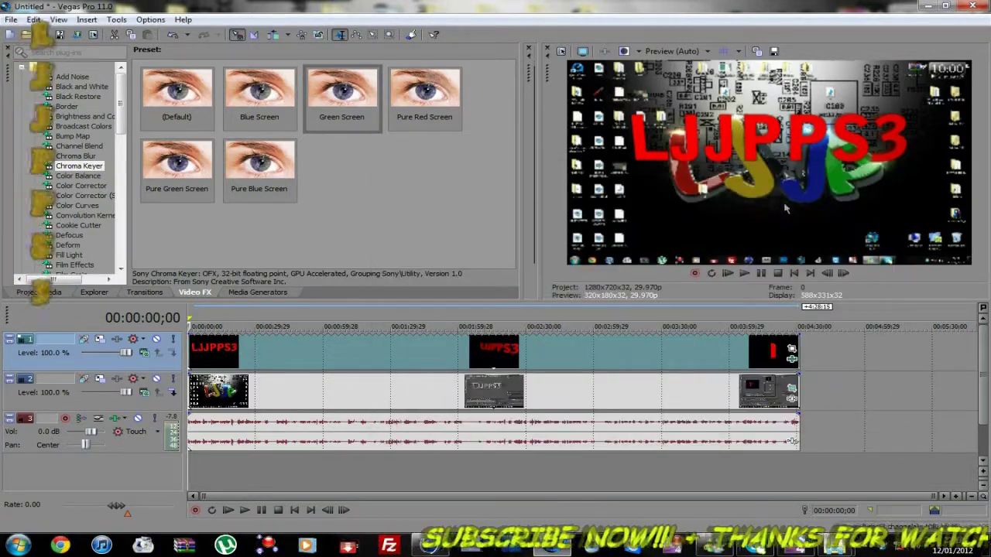
Enlarge the clip's Pan/Crop box so the LJJPPS3 text sits small in the bottom-right corner
{"action": "left_click", "coordinate": [792, 349]}
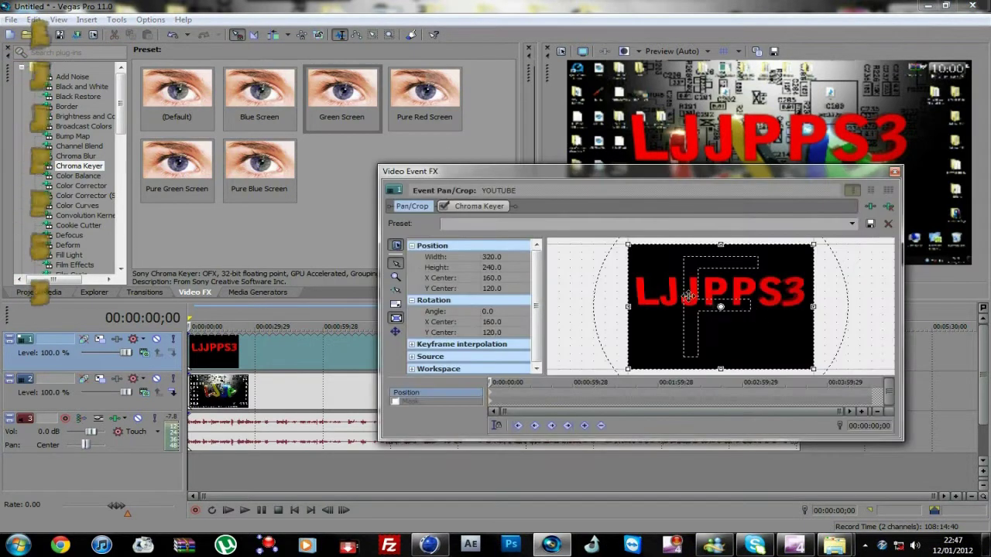
{"action": "scroll", "coordinate": [593, 288], "scroll_direction": "down", "scroll_amount": 5}
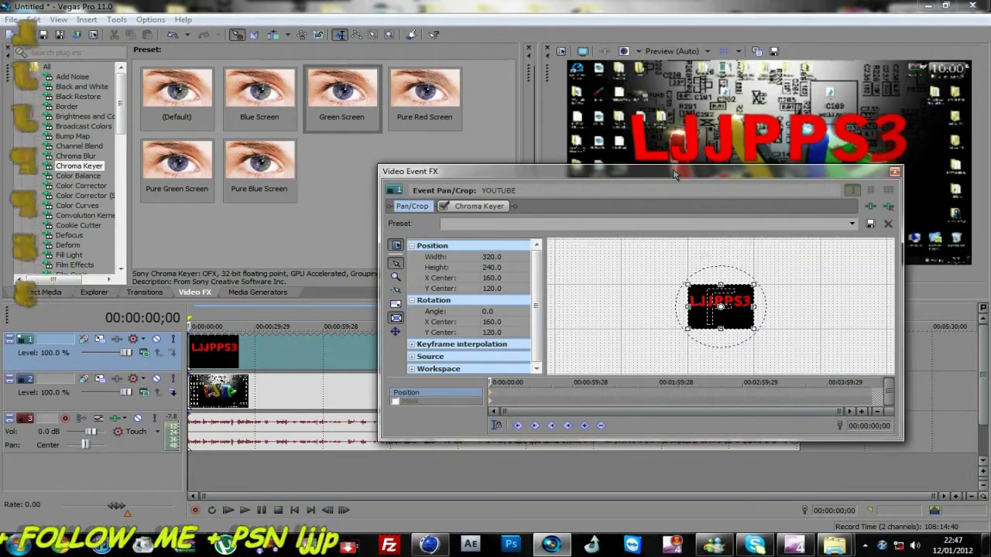
{"action": "left_click_drag", "start_coordinate": [675, 175], "coordinate": [586, 286]}
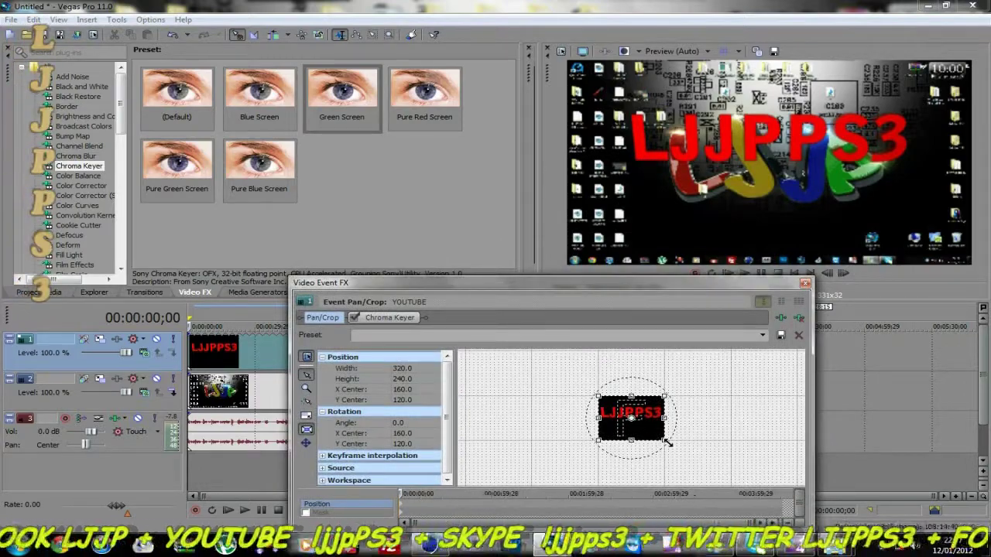
{"action": "left_click_drag", "start_coordinate": [667, 442], "coordinate": [752, 487]}
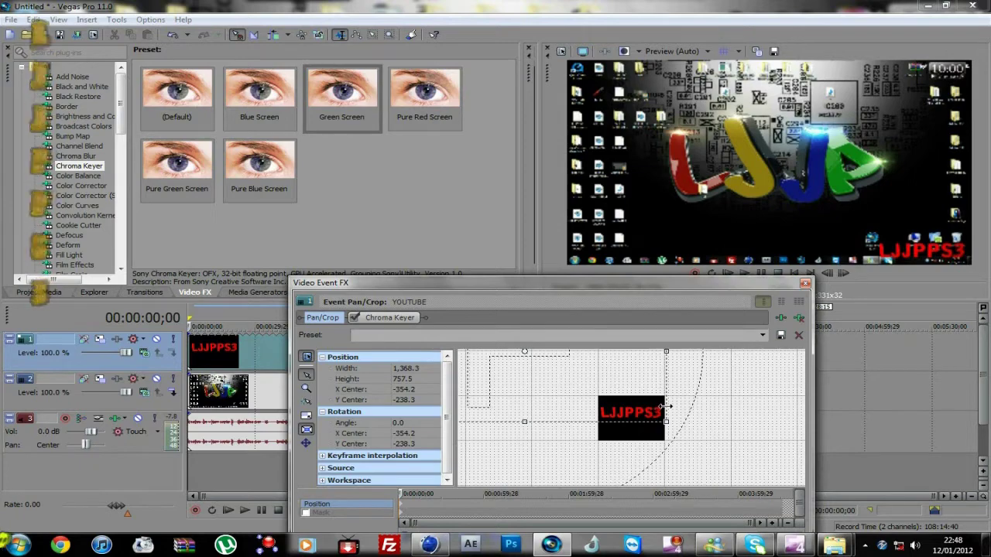
{"action": "left_click", "coordinate": [805, 285]}
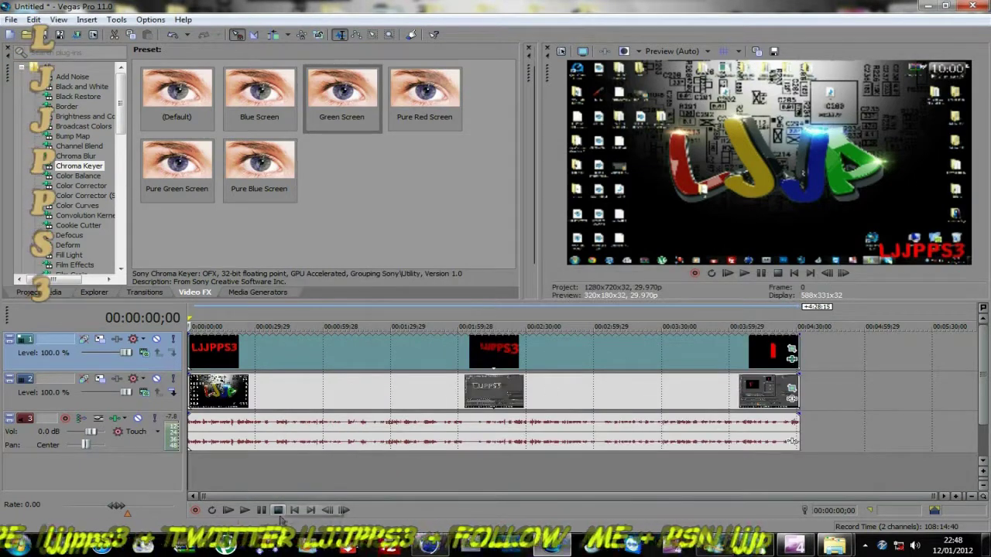